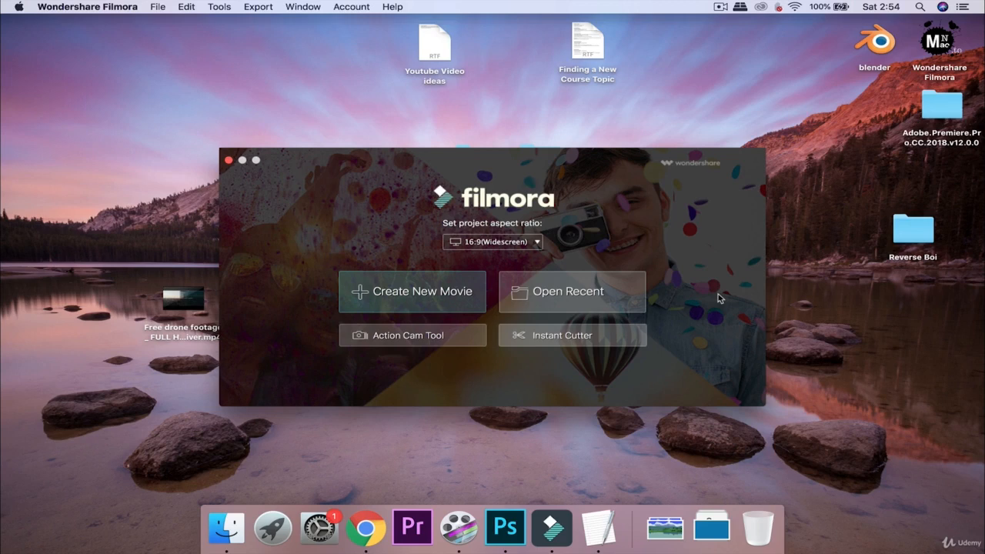
Step: Open the existing project file "filmora course.wsve" from the Wondershare Filmora folder
left_click(542, 291)
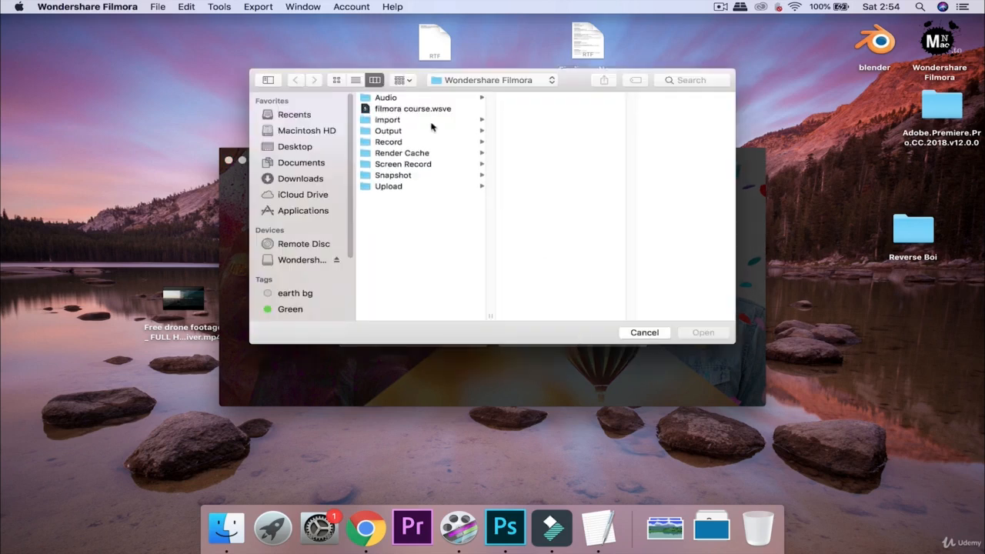
left_click(443, 119)
left_click(460, 109)
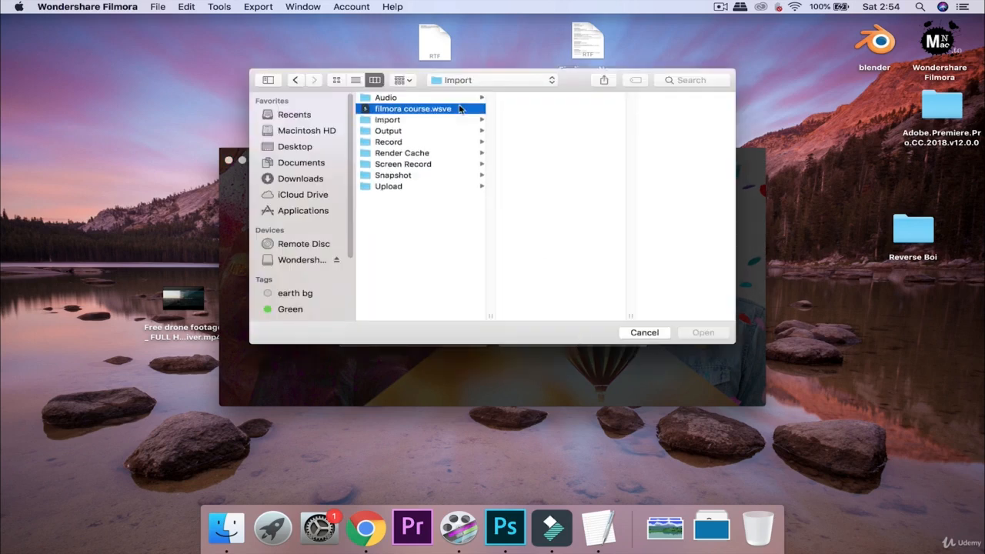
left_click(697, 333)
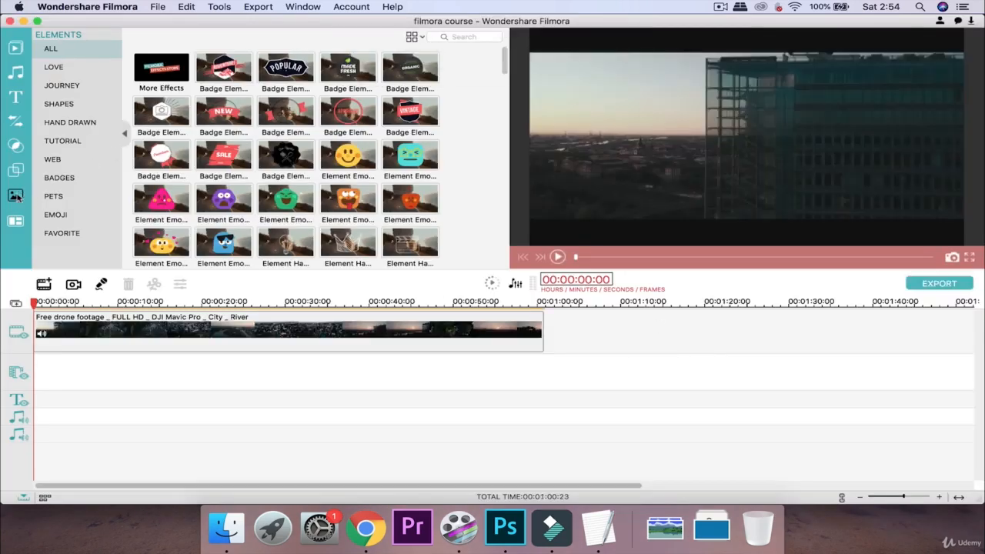
Step: Find the yellow smiley emoji in the Elements library and play its animation in the preview
left_click(16, 170)
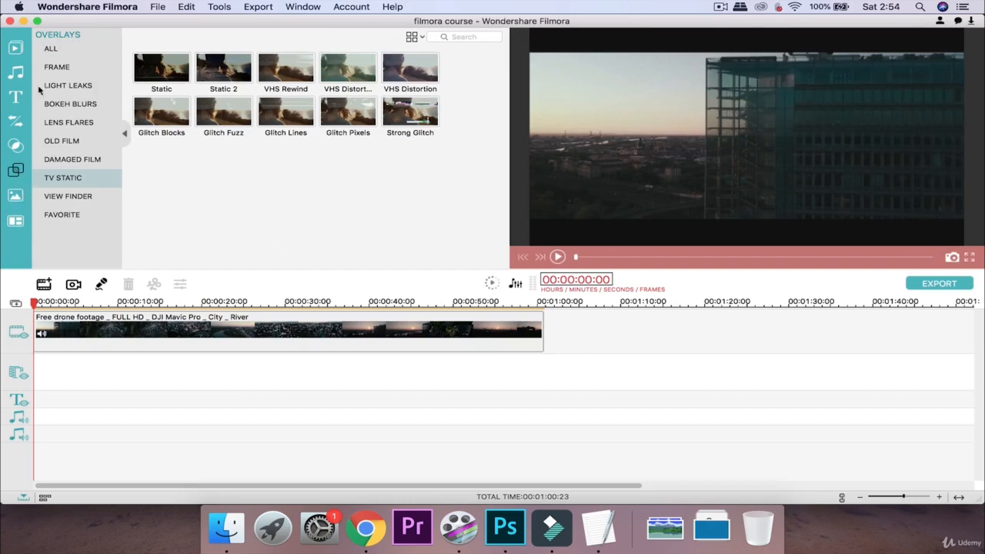
left_click(14, 198)
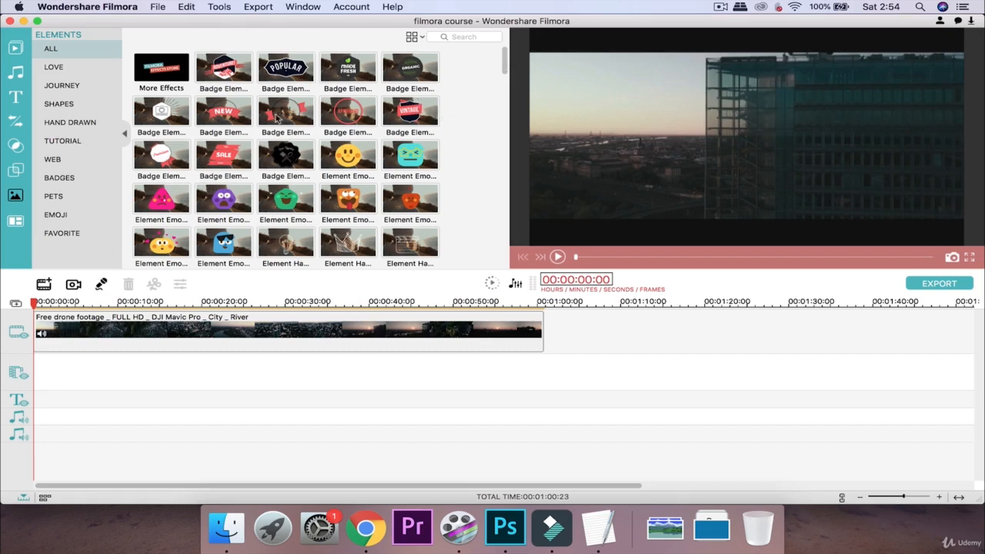
left_click(350, 150)
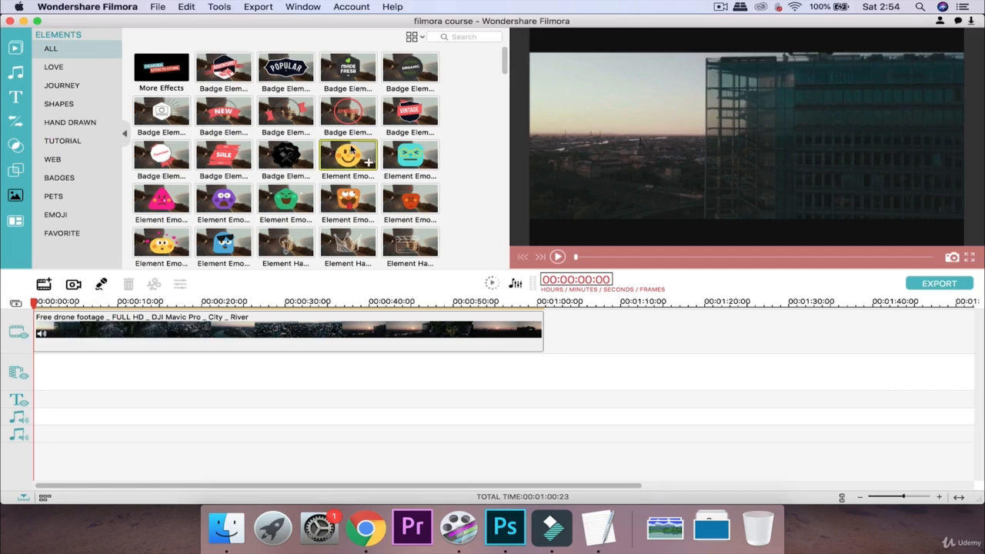
left_click(358, 195)
left_click(302, 197)
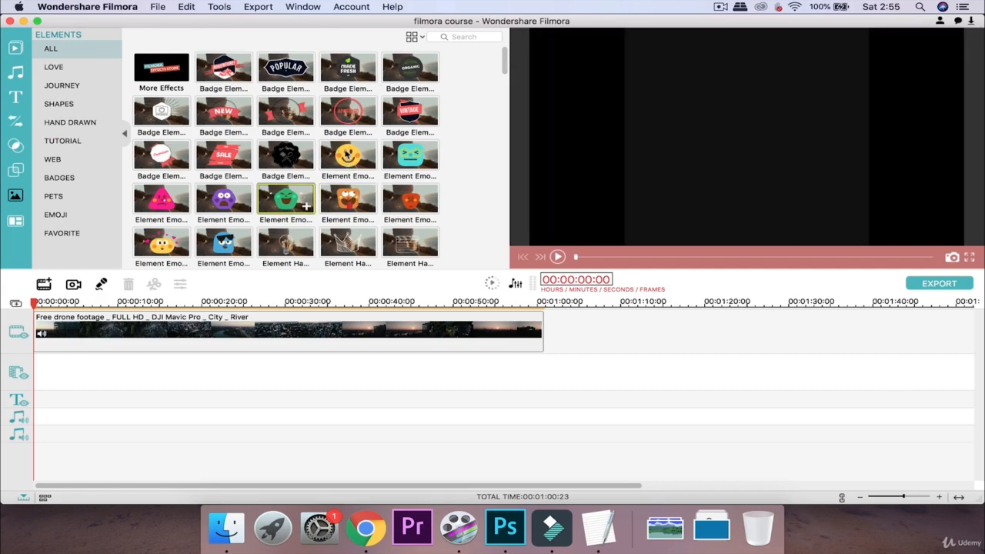
left_click(350, 154)
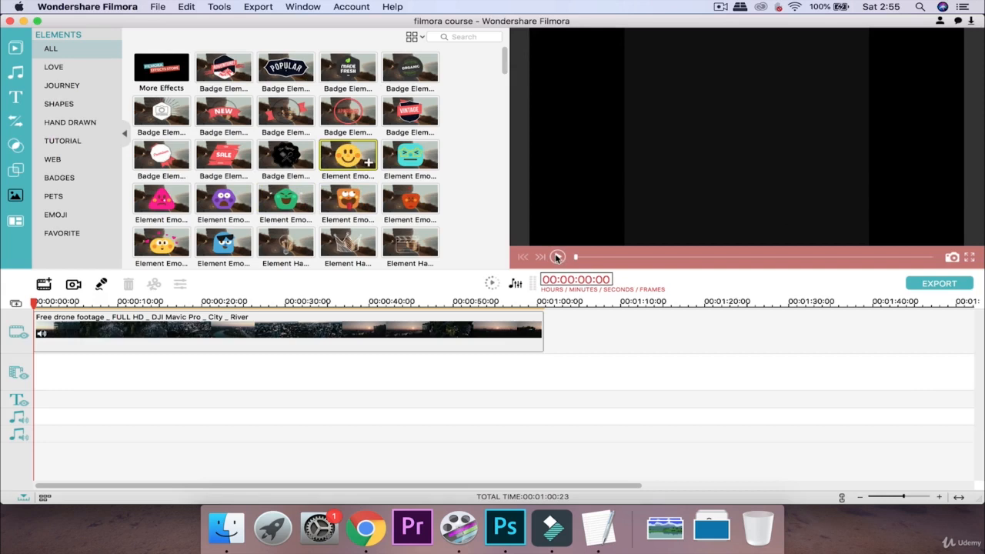
left_click(557, 257)
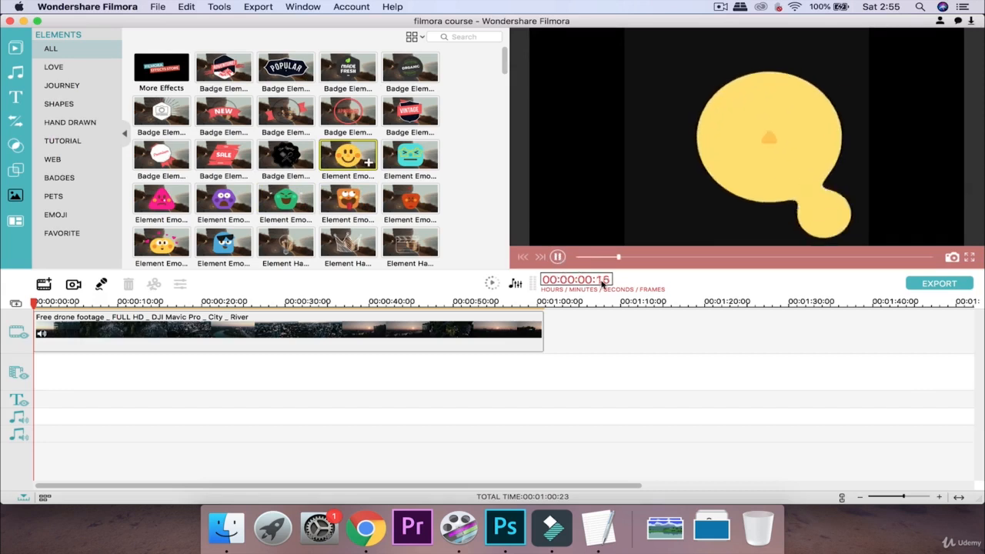
left_click(559, 259)
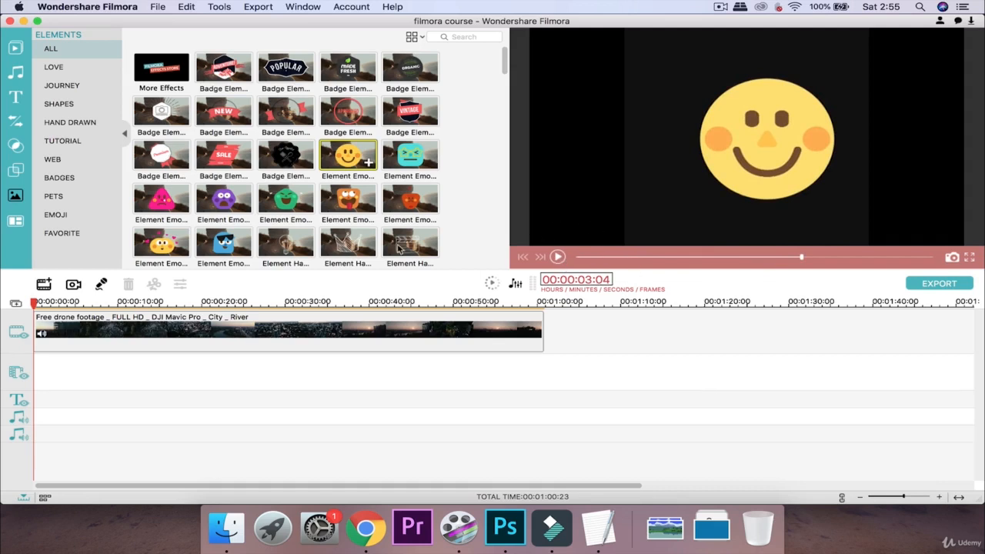
Step: Browse the Elements library's categories, including Tutorial, Web, Badges, Pets, Emoji, Favorite, Hand Drawn, Shapes, Journey and Love, and return to All
scroll(381, 182, "down", 5)
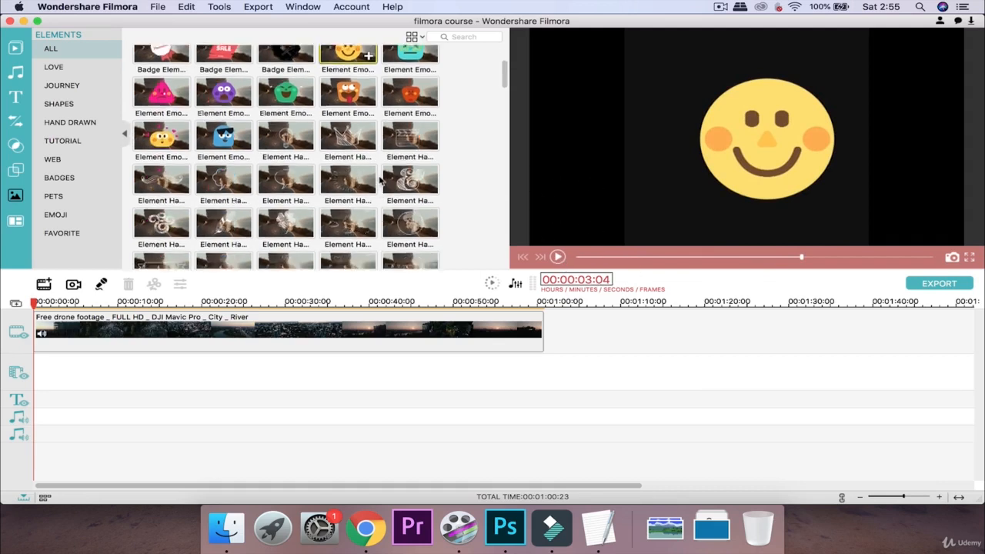
scroll(381, 182, "up", 6)
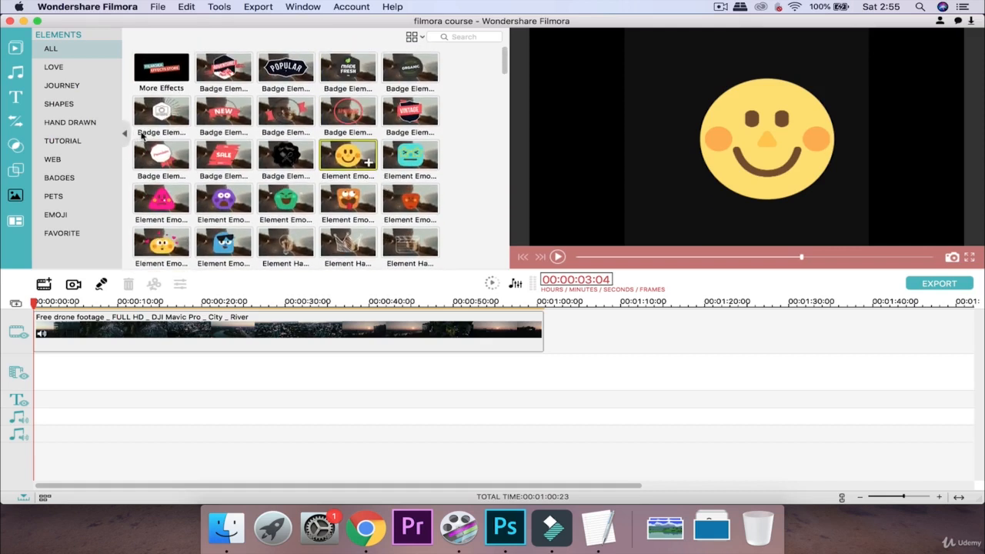
left_click(73, 143)
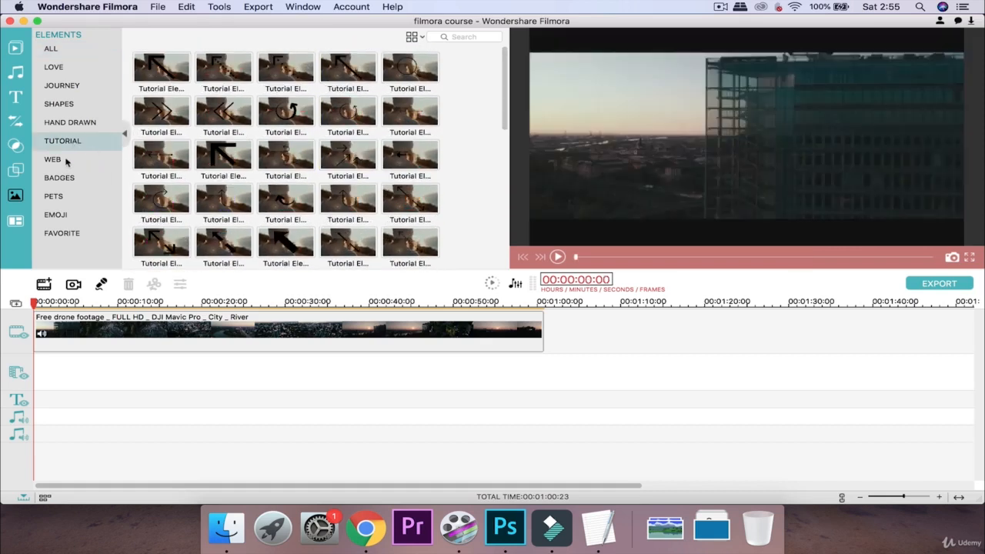
left_click(66, 160)
left_click(76, 179)
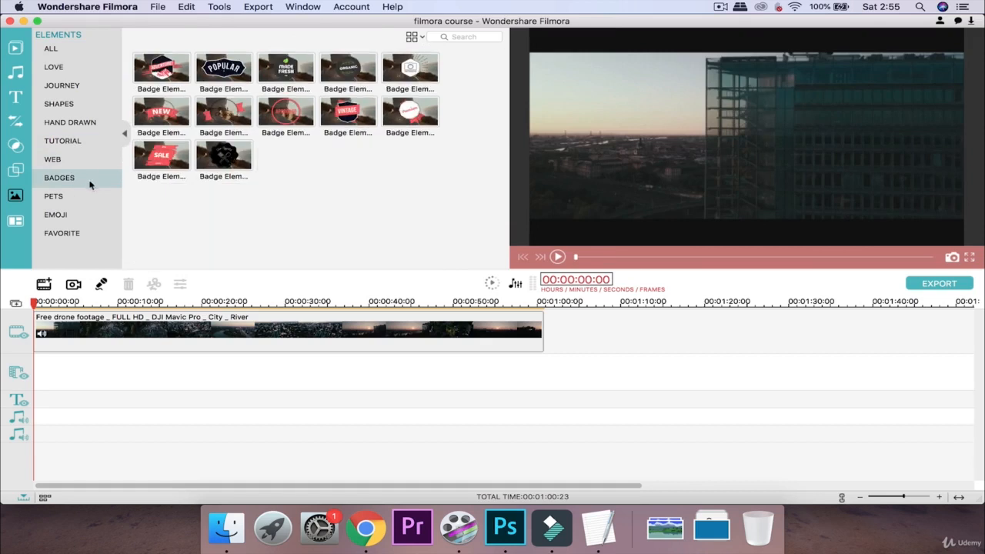
left_click(70, 202)
left_click(72, 214)
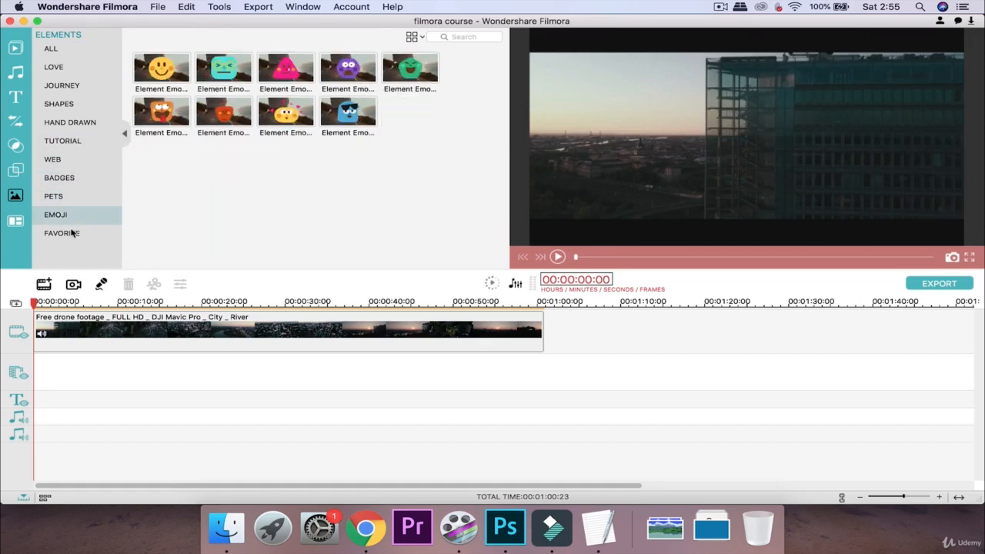
left_click(74, 232)
left_click(71, 141)
left_click(72, 120)
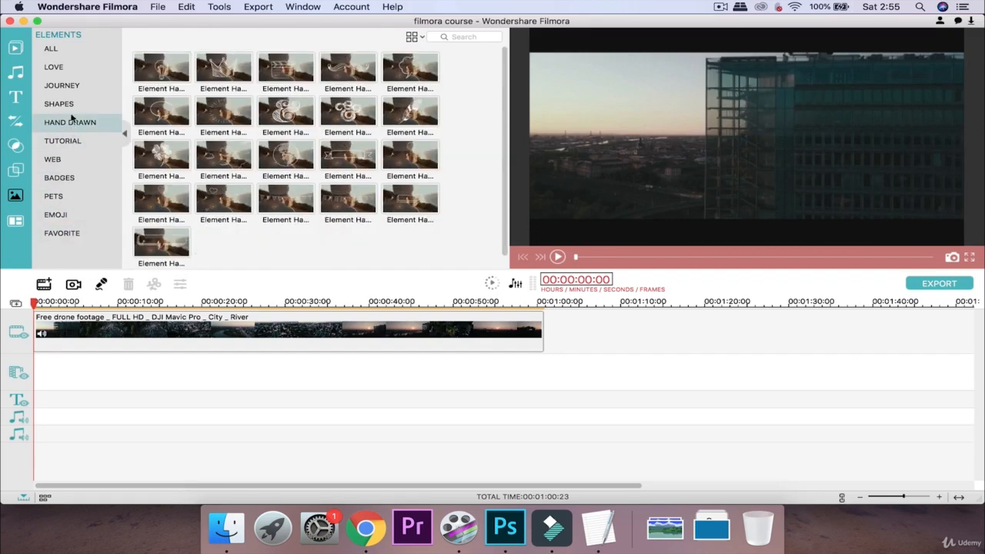
left_click(77, 104)
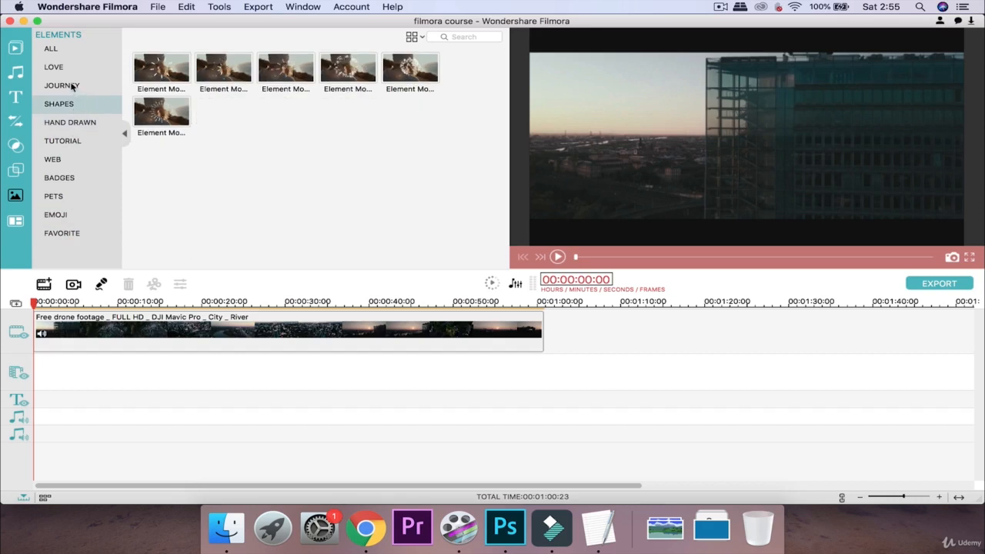
left_click(72, 86)
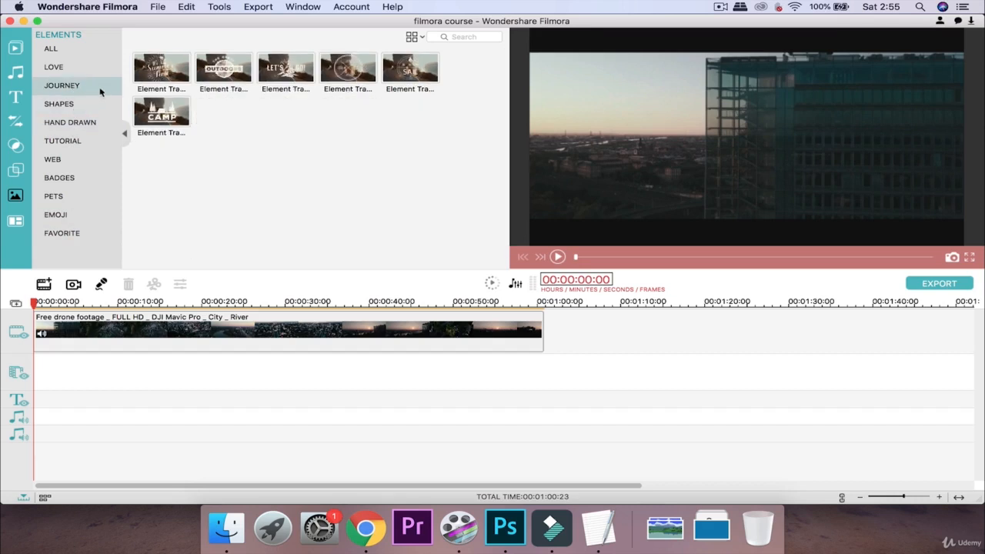
left_click(68, 66)
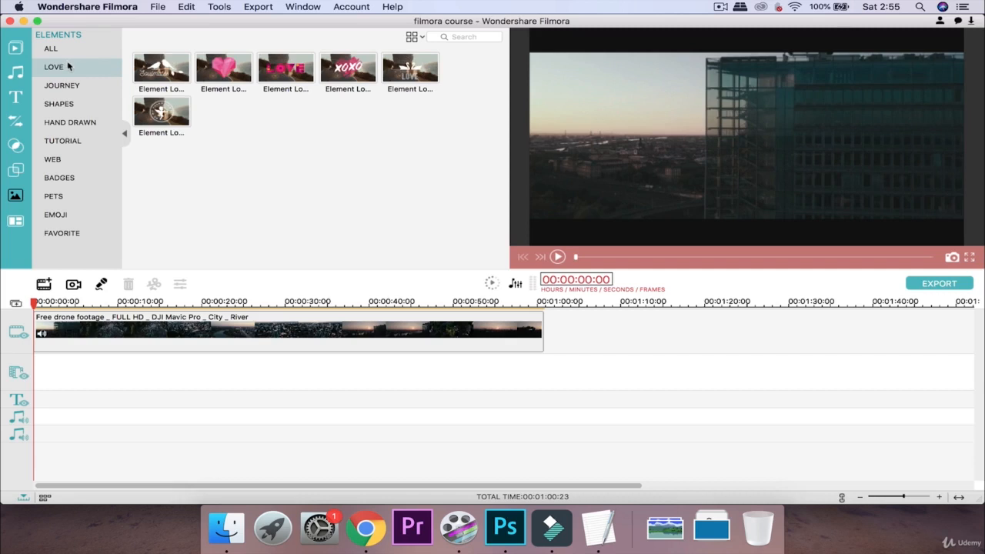
left_click(59, 50)
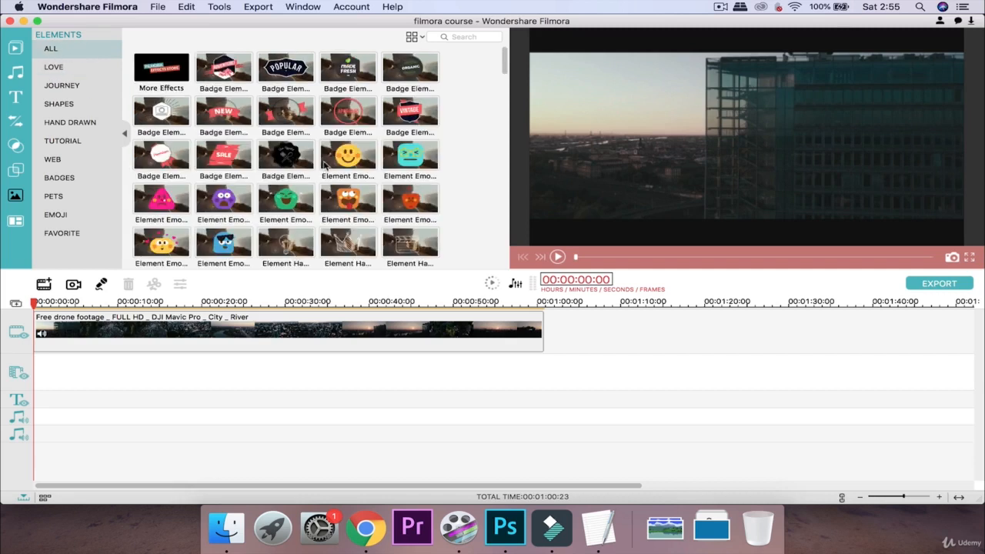
Step: Find the hand-drawn crown among all elements and play its animation in the preview
scroll(361, 129, "down", 5)
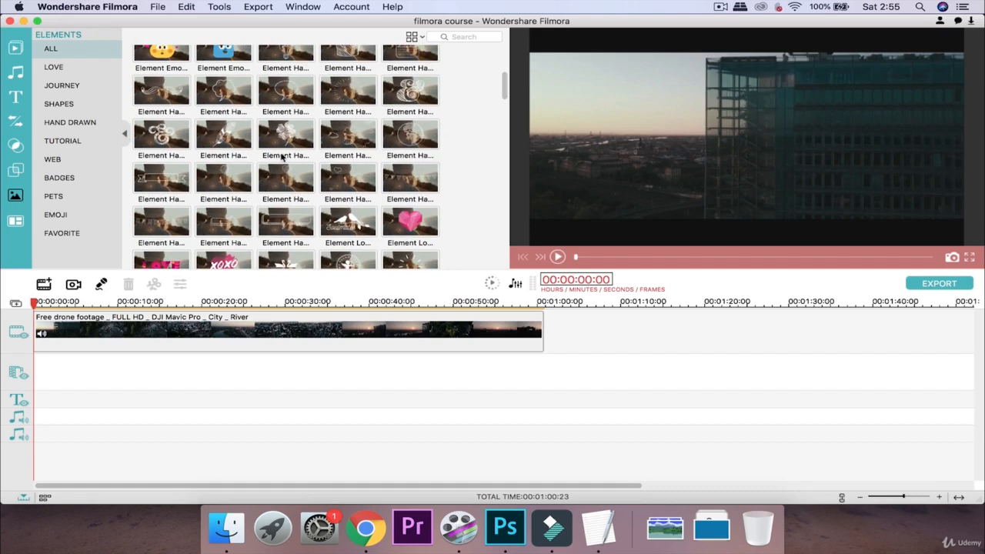
left_click(305, 184)
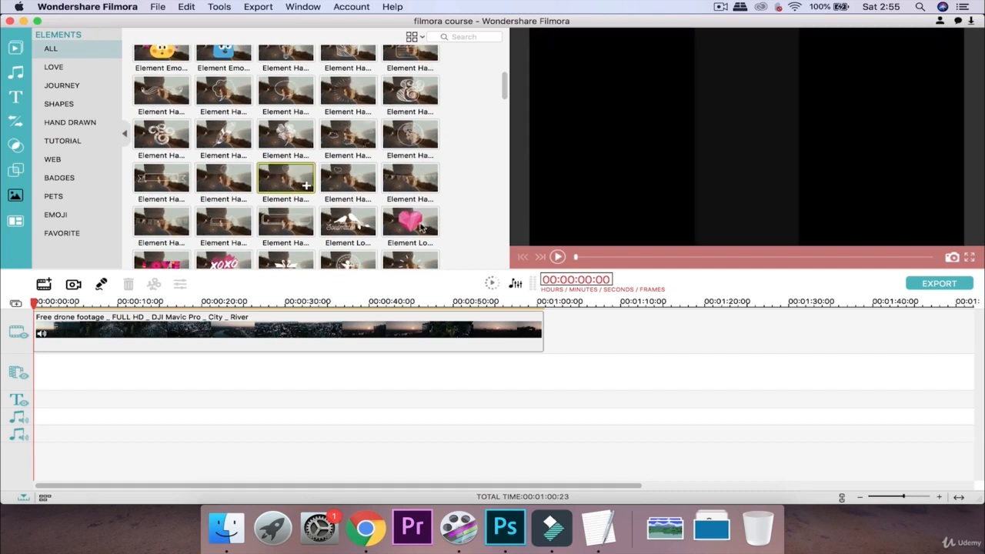
scroll(353, 169, "up", 2)
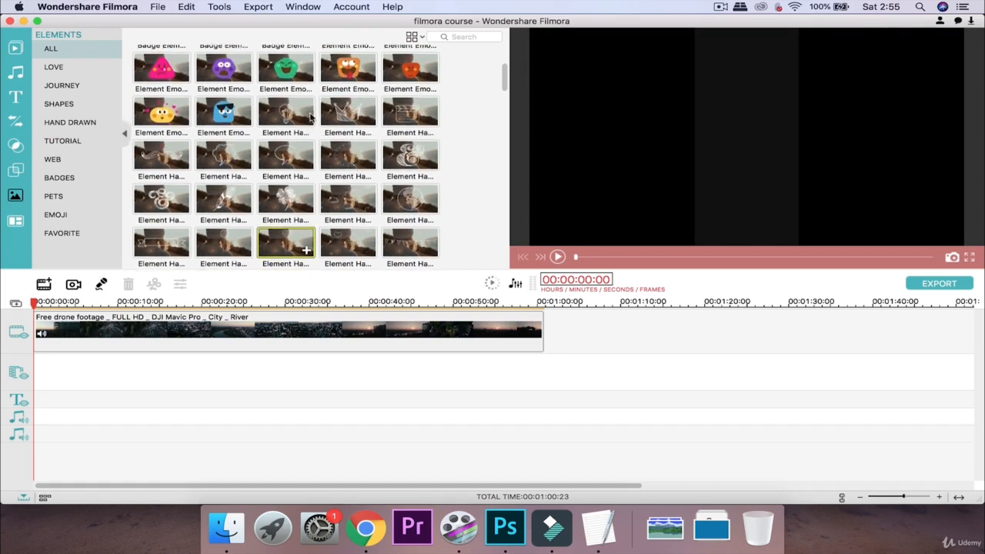
left_click(340, 110)
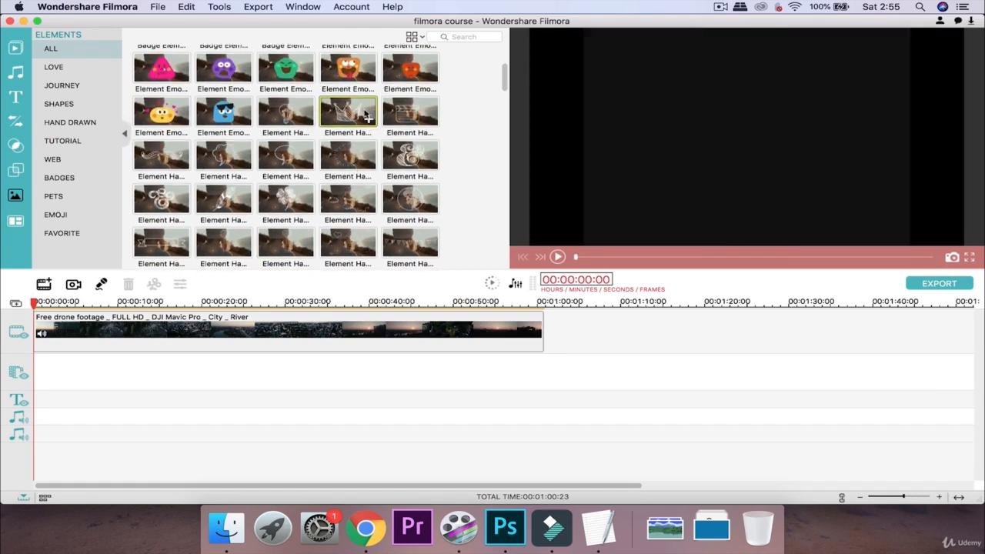
left_click(557, 256)
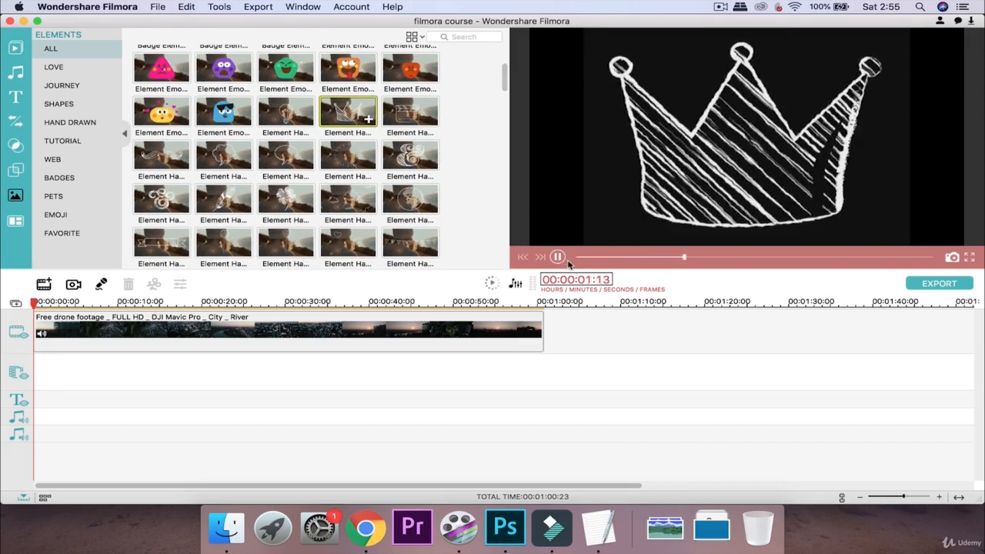
left_click(557, 256)
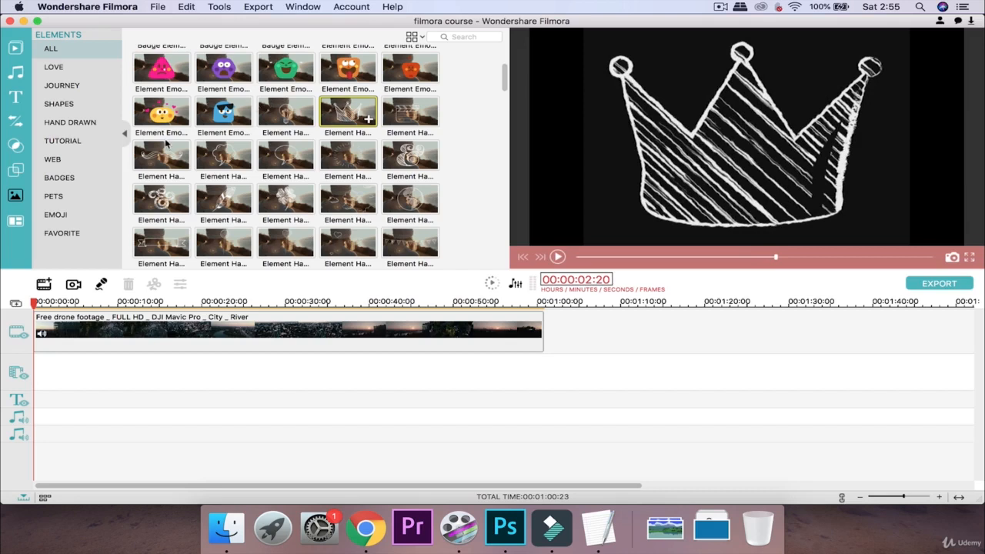
Step: Add the thumbs-up element from the Web category to the track below the drone footage, at the start of the video
scroll(167, 143, "up", 3)
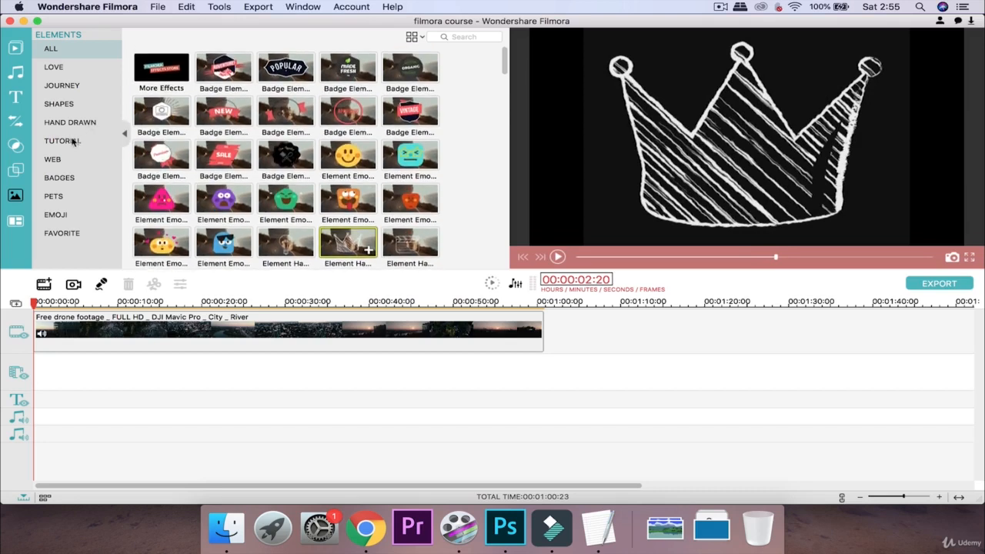
left_click(62, 159)
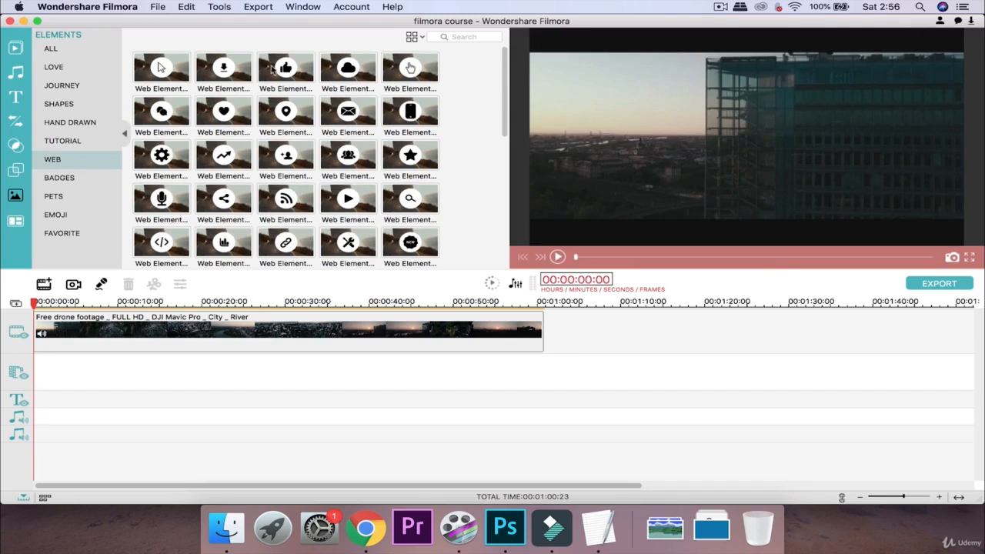
left_click(284, 70)
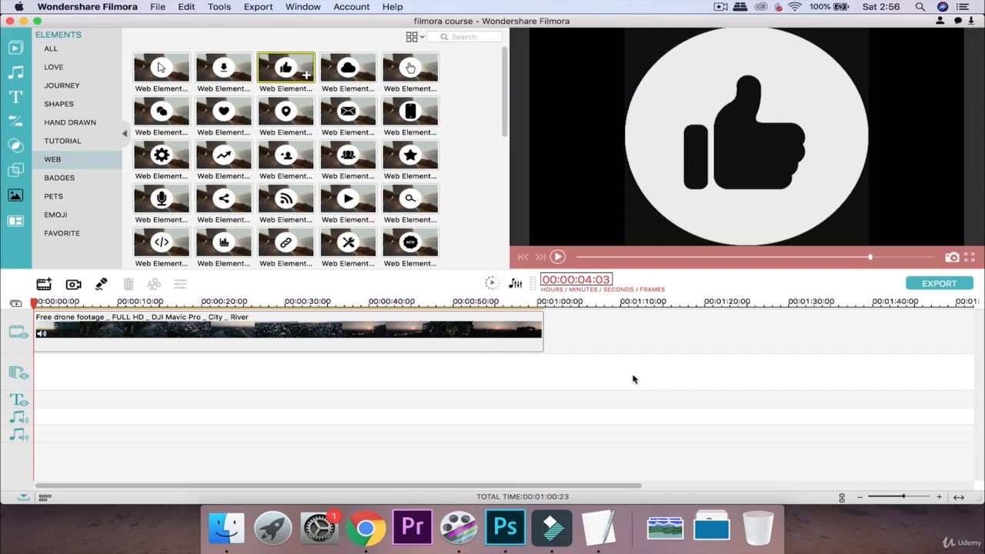
left_click(306, 74)
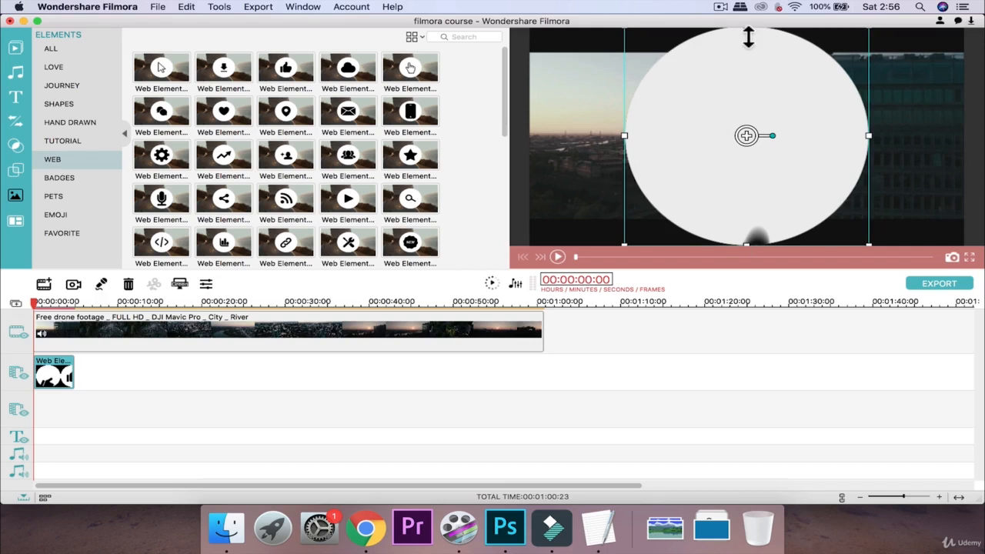
Step: Shrink the thumbs-up element and place it beside the building, shift its clip to start at about 00:00:01:07, and check playback
left_click_drag(748, 36, 601, 146)
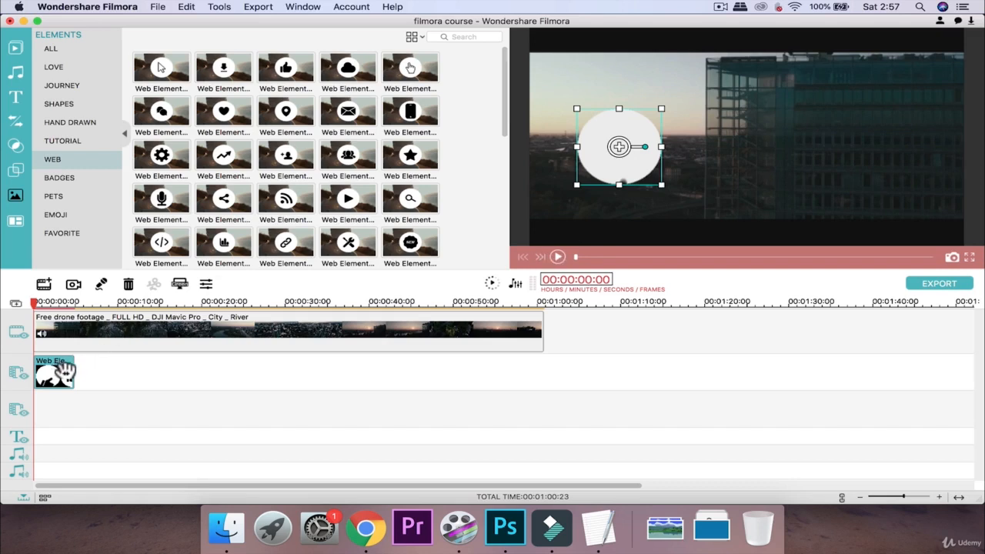
left_click_drag(63, 372, 74, 372)
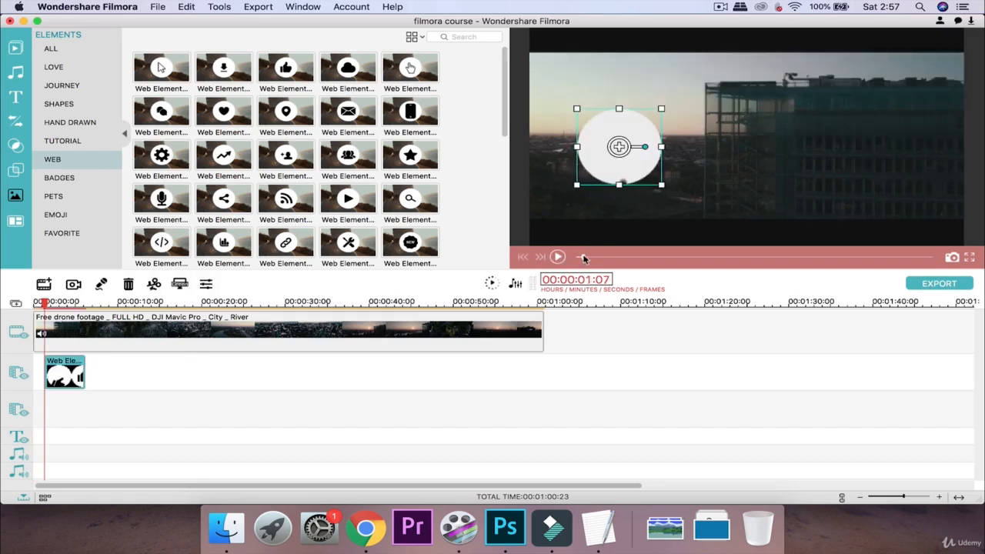
left_click(557, 256)
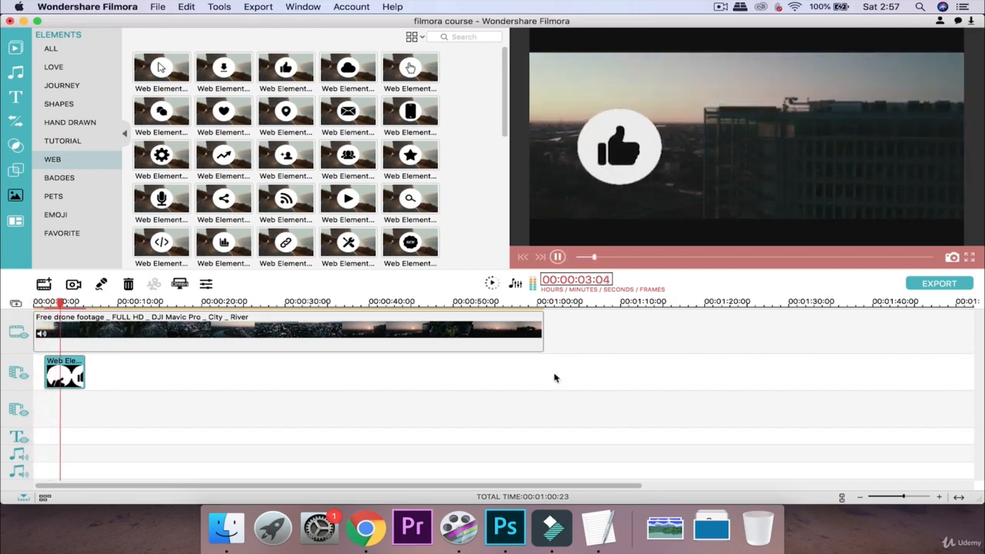
left_click(558, 256)
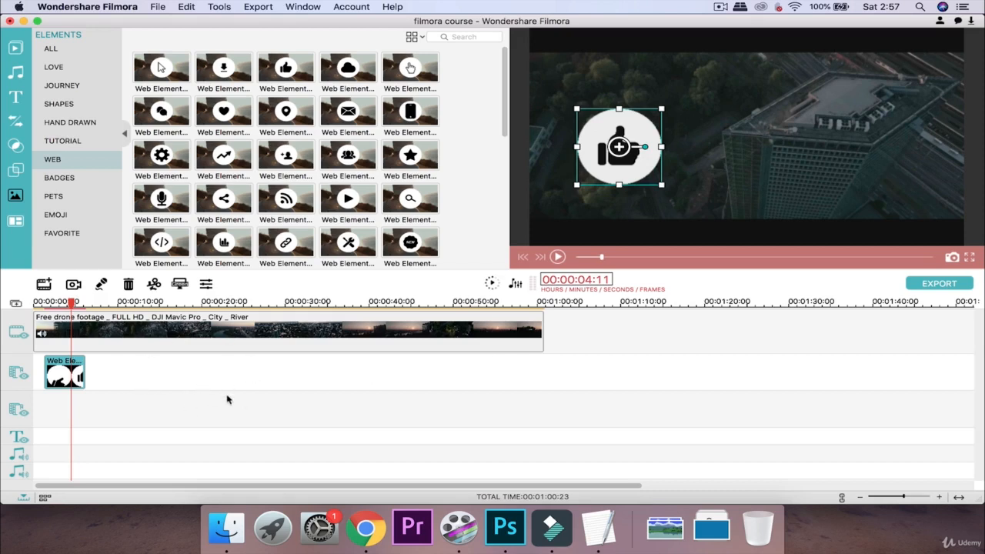
left_click(15, 145)
left_click(16, 169)
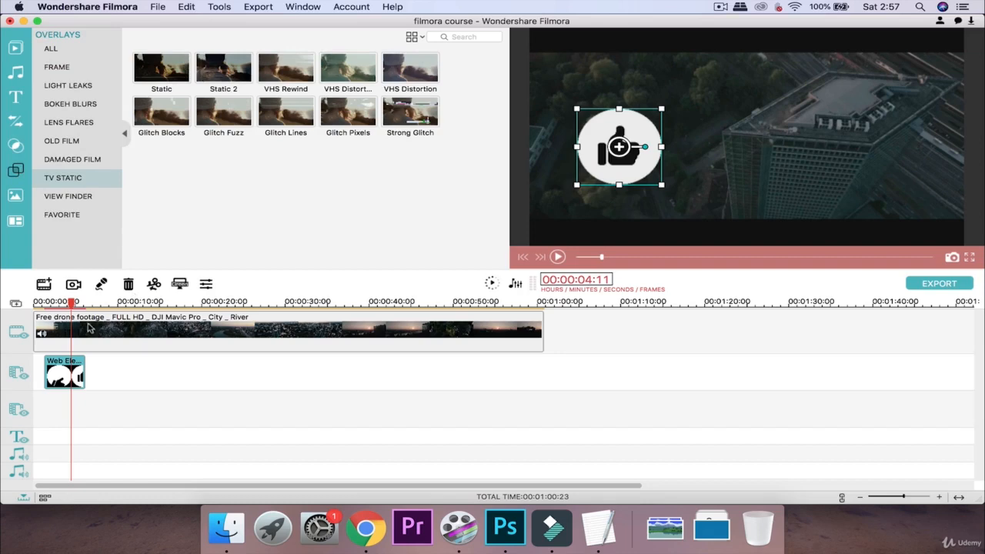
left_click(22, 197)
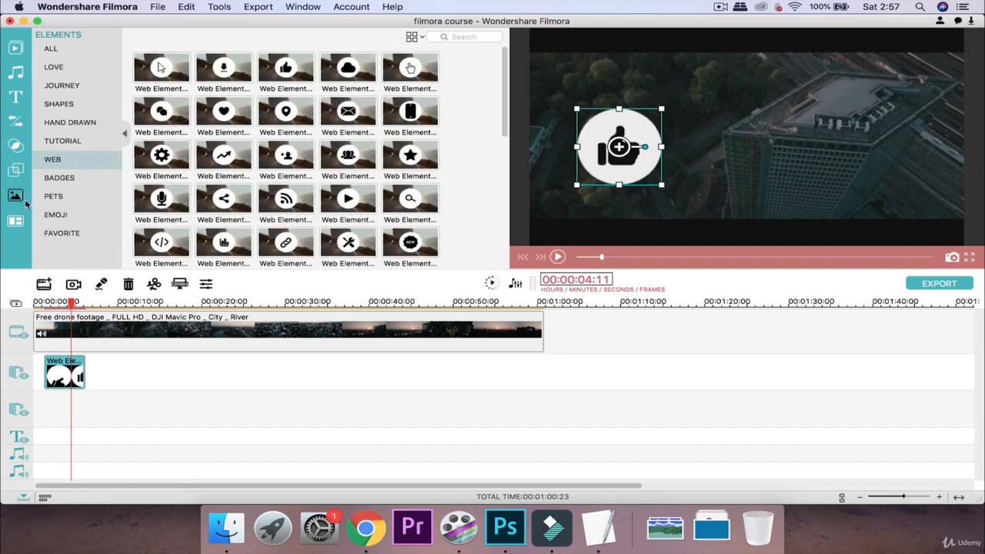
Step: Apply the Fade motion to the thumbs-up element, then shrink it and place it beside the building again
double_click(61, 374)
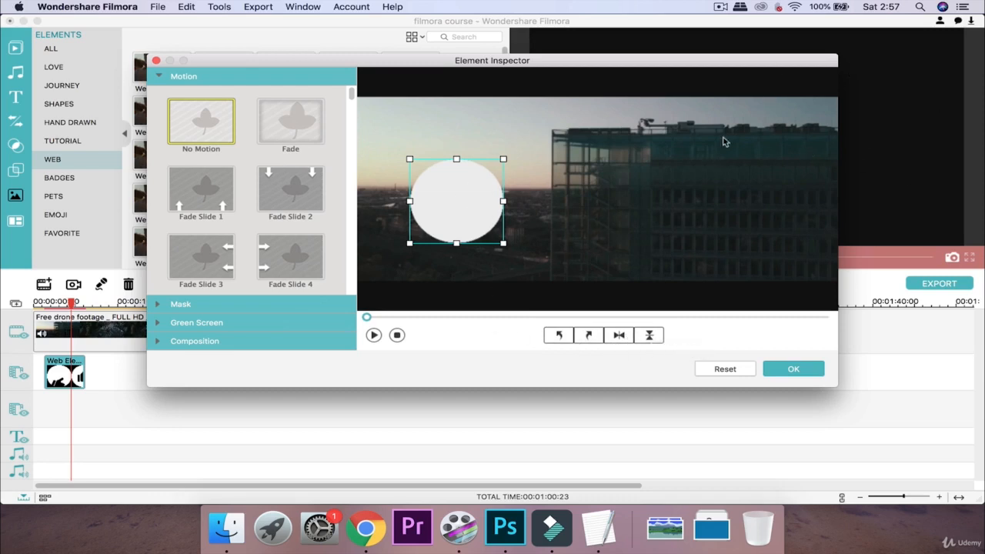
left_click(305, 126)
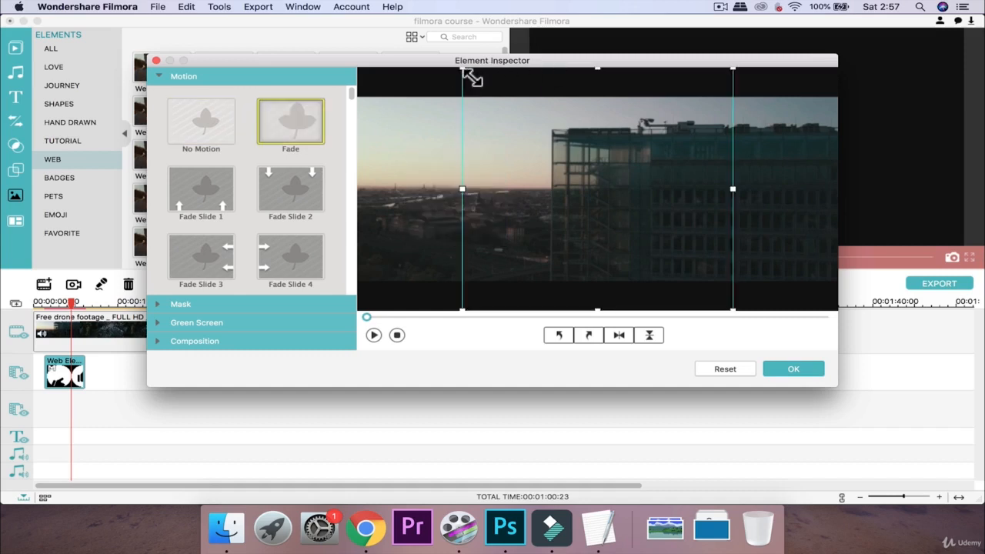
left_click_drag(469, 74, 459, 194)
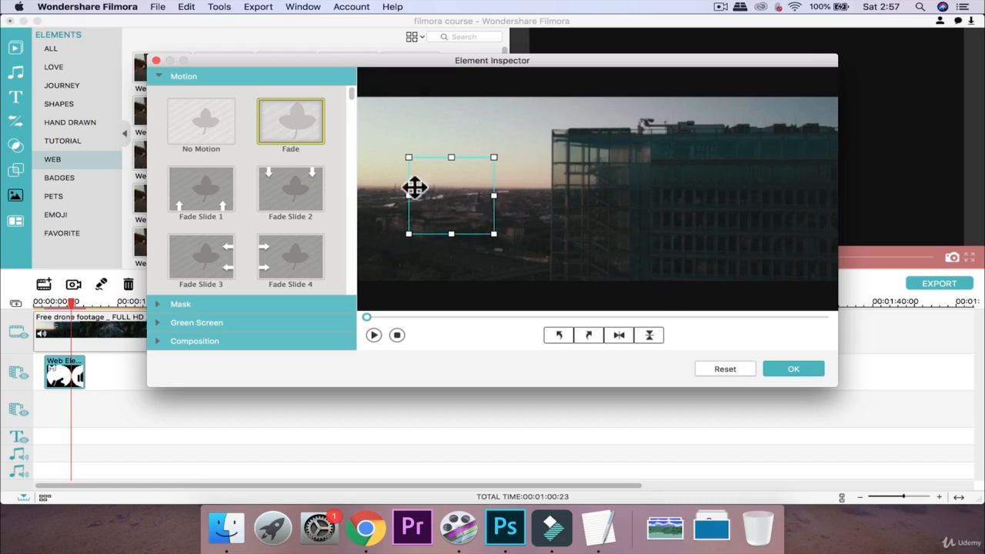
Step: Look through the available motion presets for the thumbs-up element, including the spin, flip, move, zoom and stretch effects
scroll(339, 153, "down", 5)
scroll(340, 153, "down", 8)
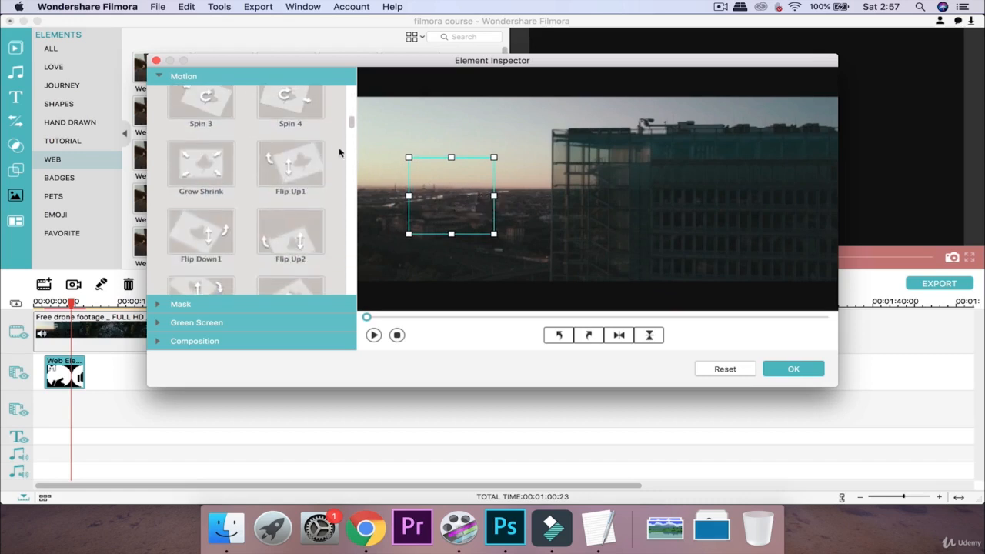
scroll(339, 152, "down", 8)
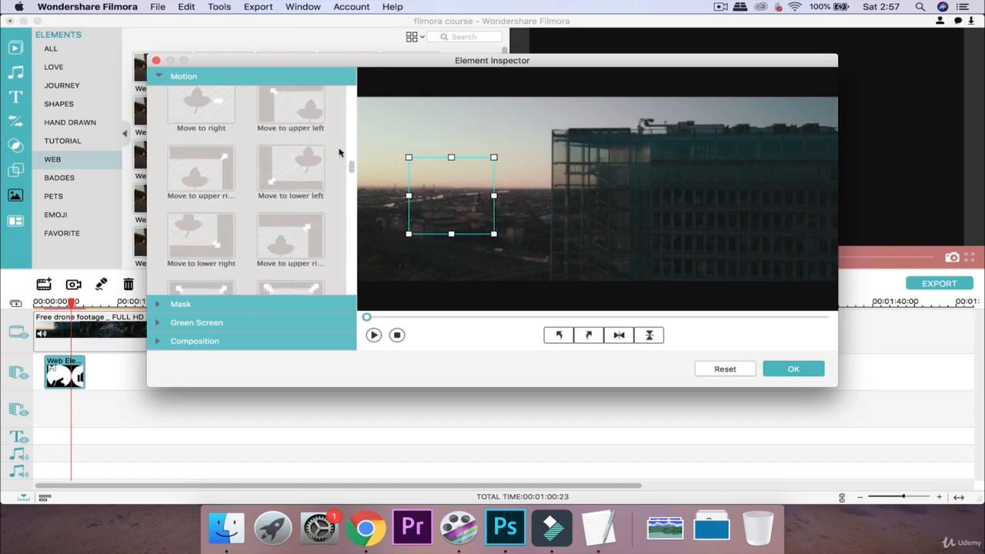
scroll(339, 152, "up", 20)
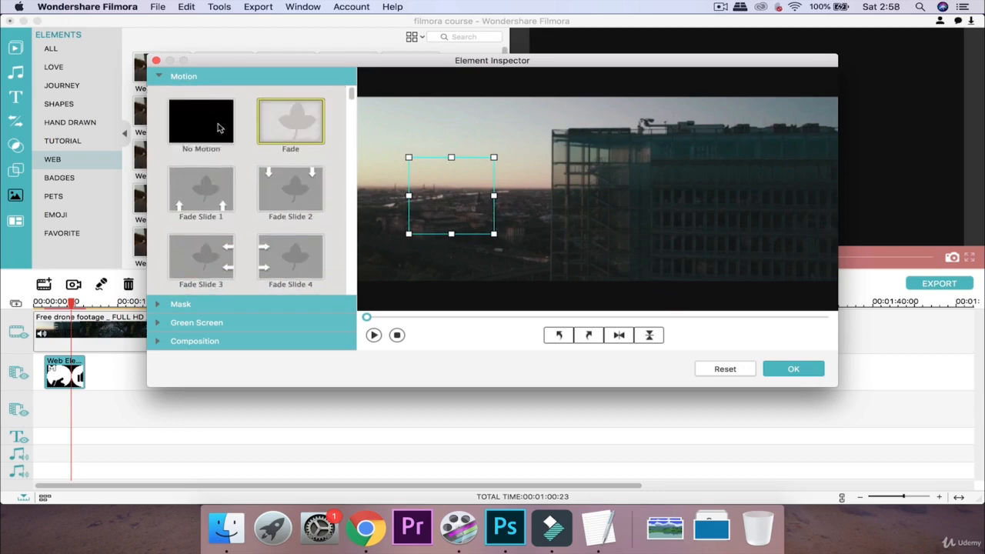
scroll(210, 125, "down", 10)
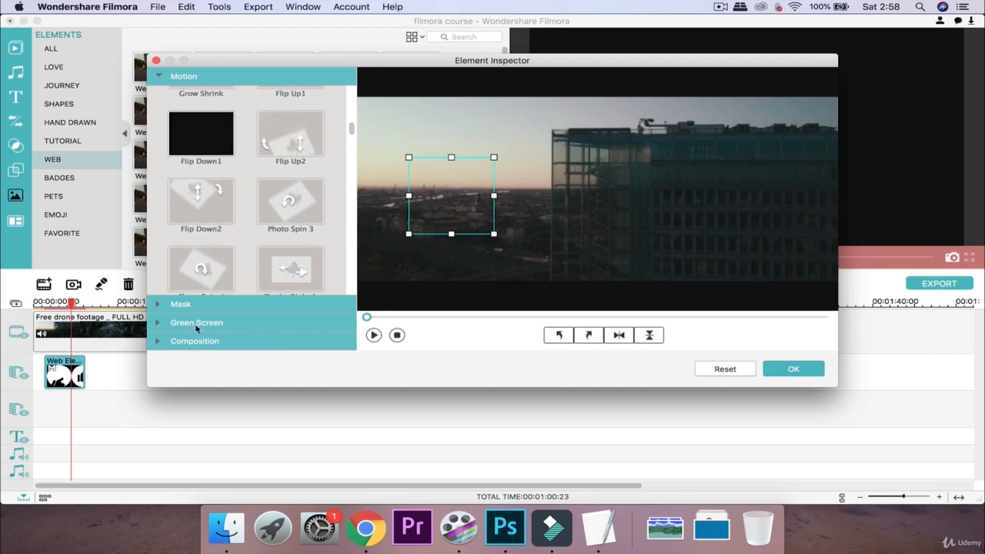
scroll(241, 123, "down", 5)
scroll(241, 123, "down", 5)
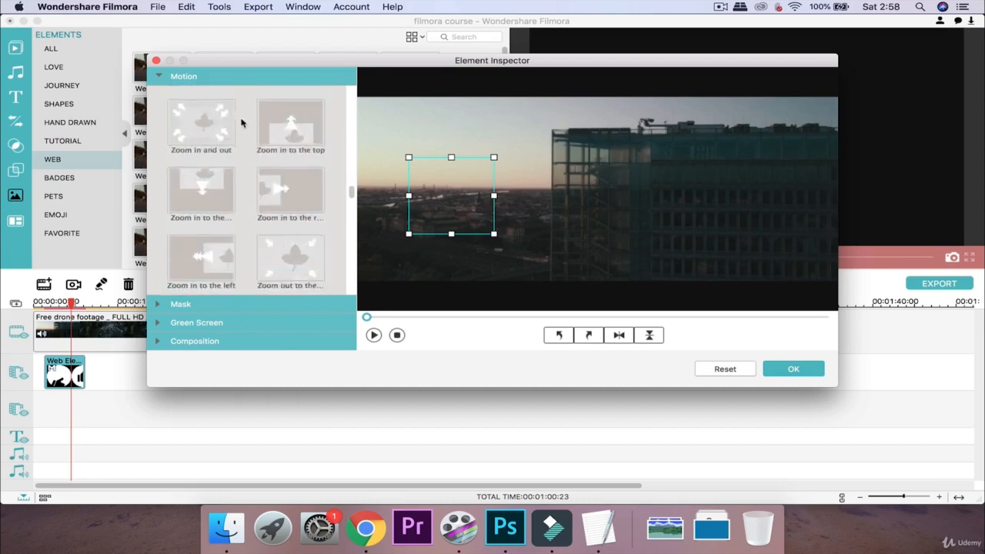
scroll(241, 124, "up", 4)
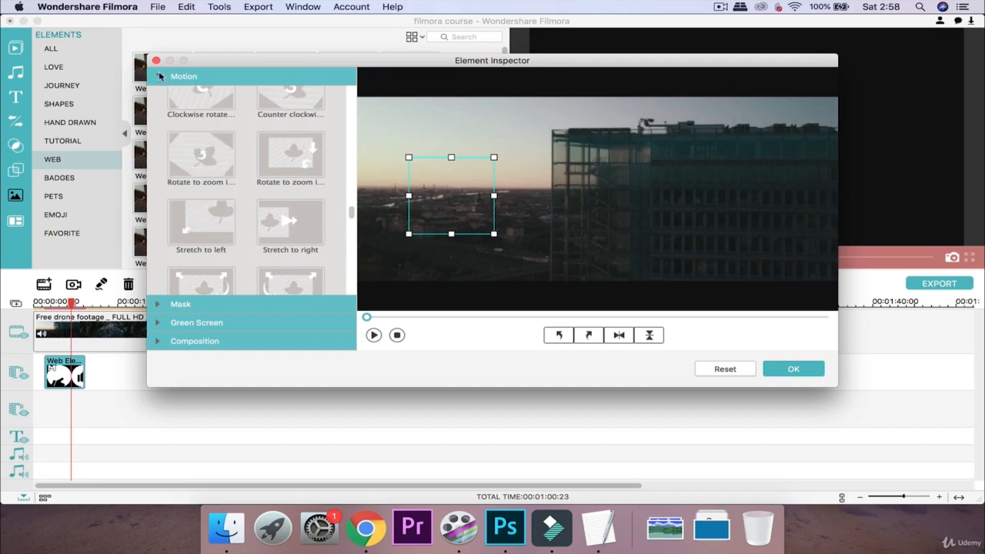
Step: Apply the crescent moon mask 28 to the thumbs-up element and play the footage from the start to check it
left_click(159, 305)
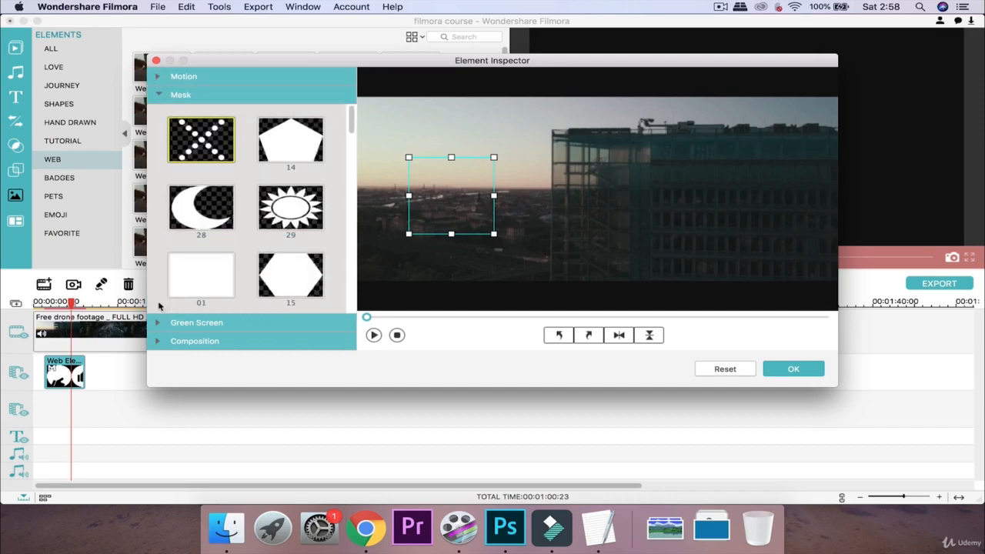
scroll(259, 170, "down", 5)
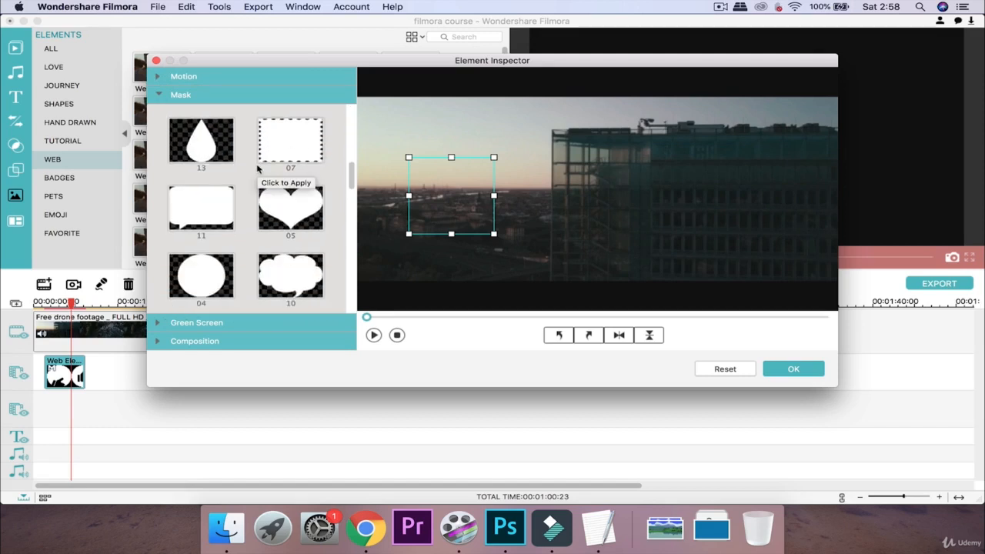
scroll(259, 169, "down", 5)
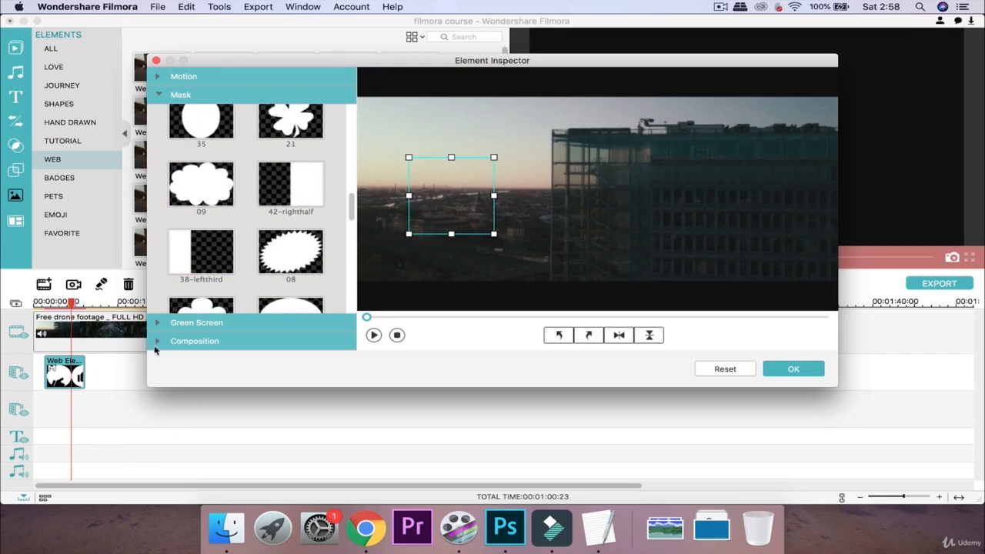
scroll(292, 229, "up", 3)
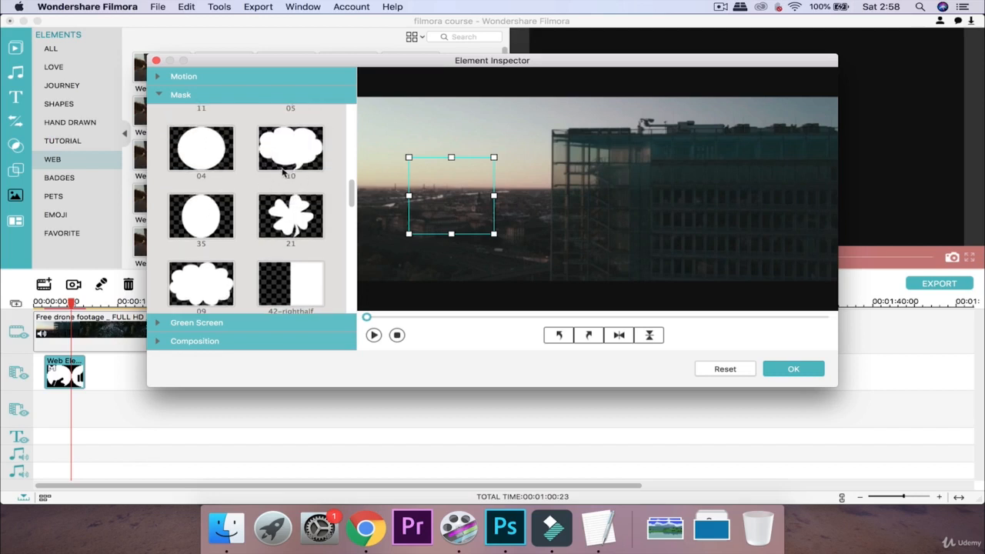
scroll(283, 172, "up", 8)
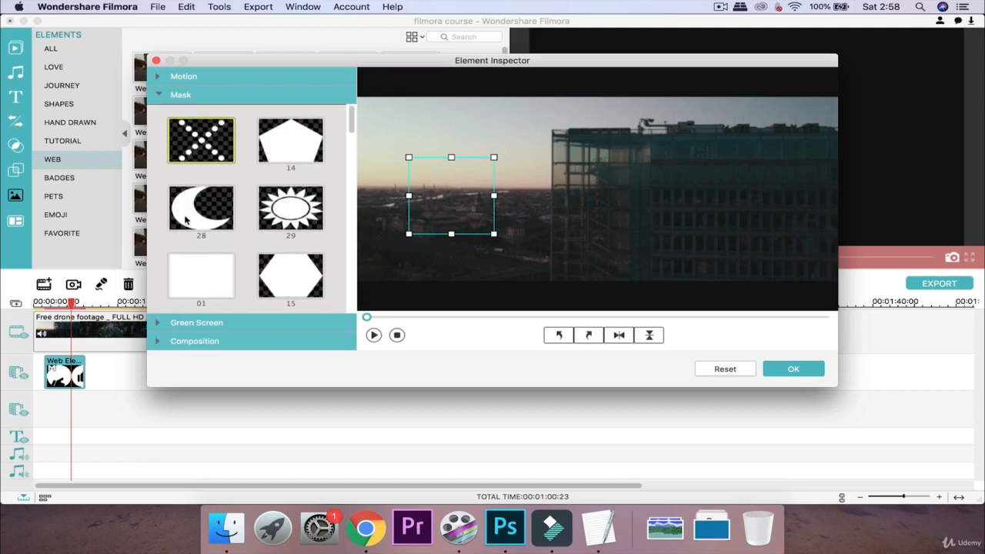
left_click(204, 212)
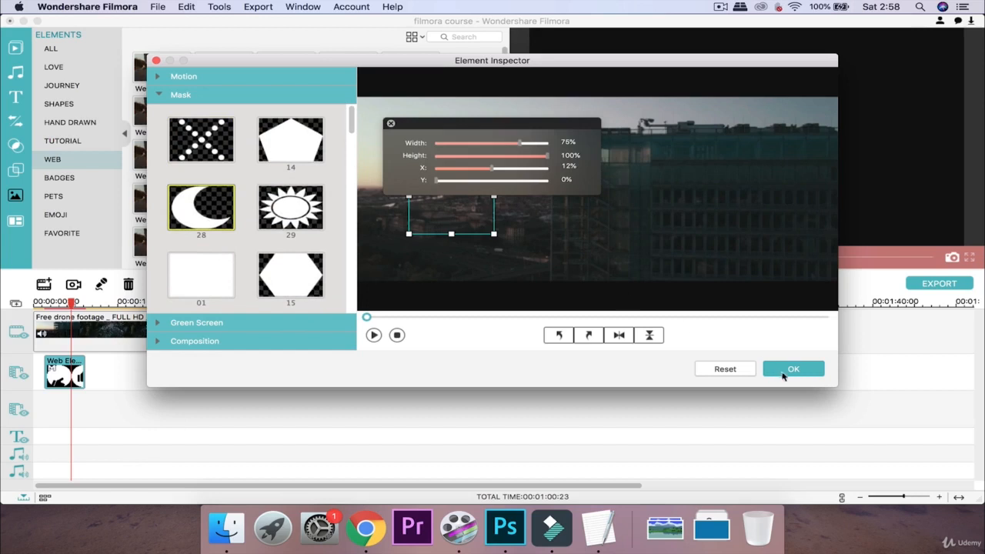
left_click(789, 371)
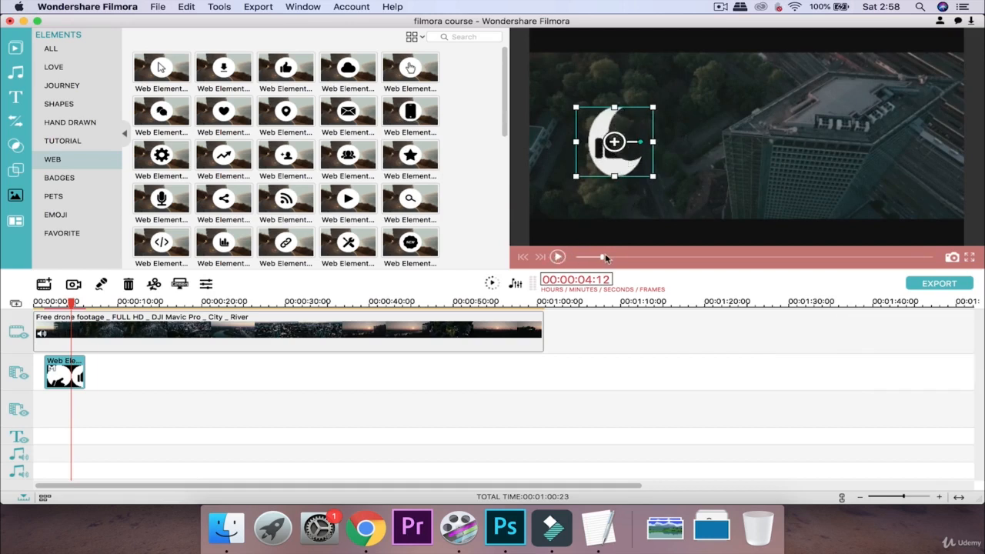
left_click_drag(602, 259, 576, 257)
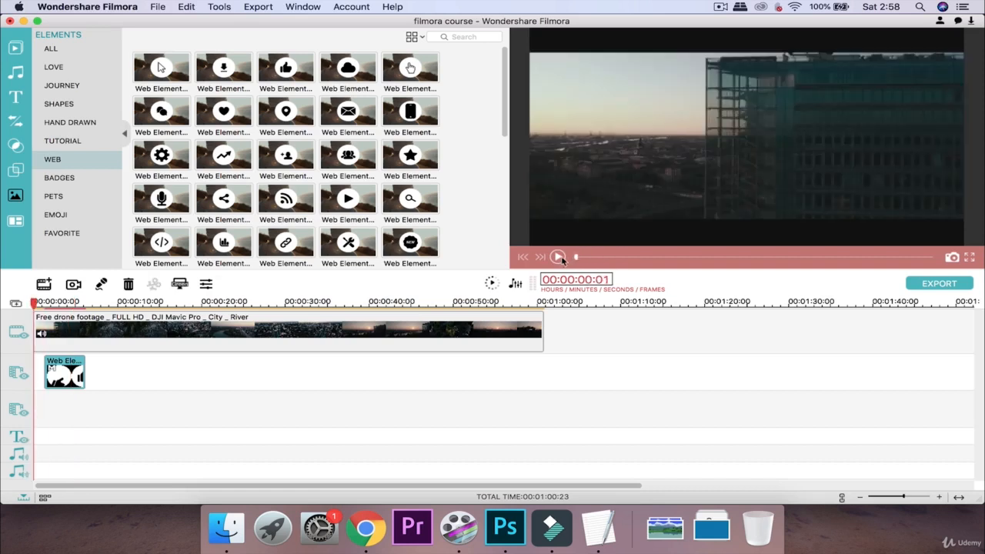
left_click(557, 257)
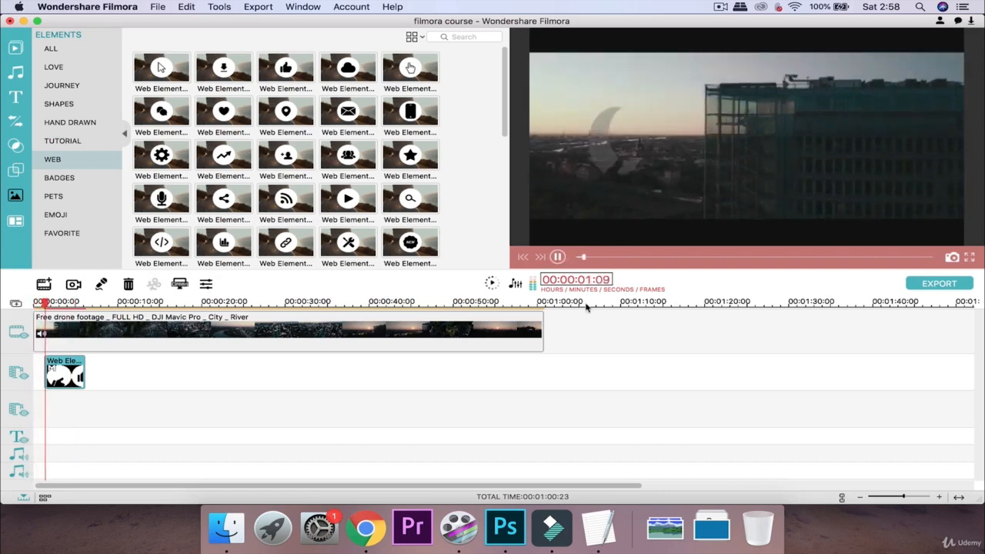
left_click(558, 257)
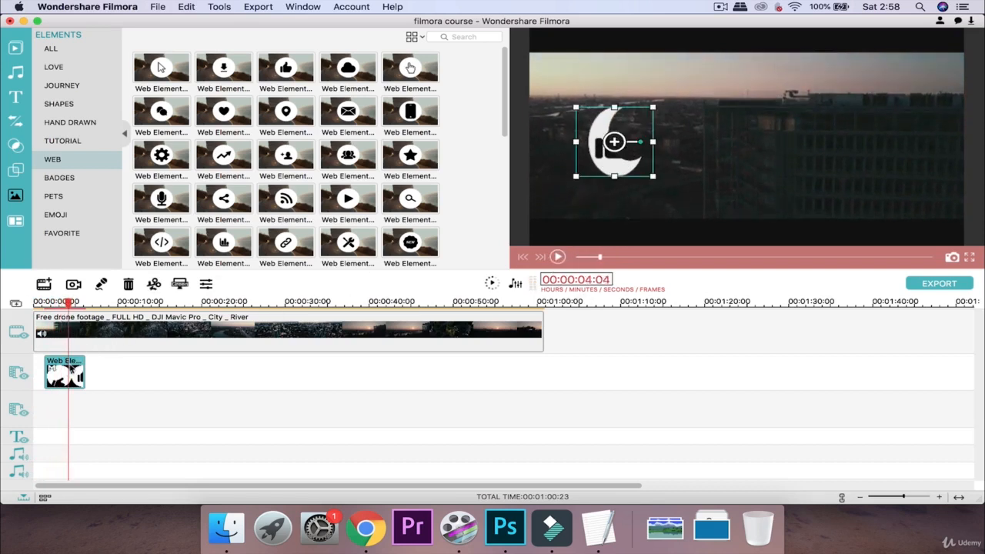
Step: Review the thumbs-up element's Mask, Green Screen and Composition settings, including the list of blending modes
double_click(64, 373)
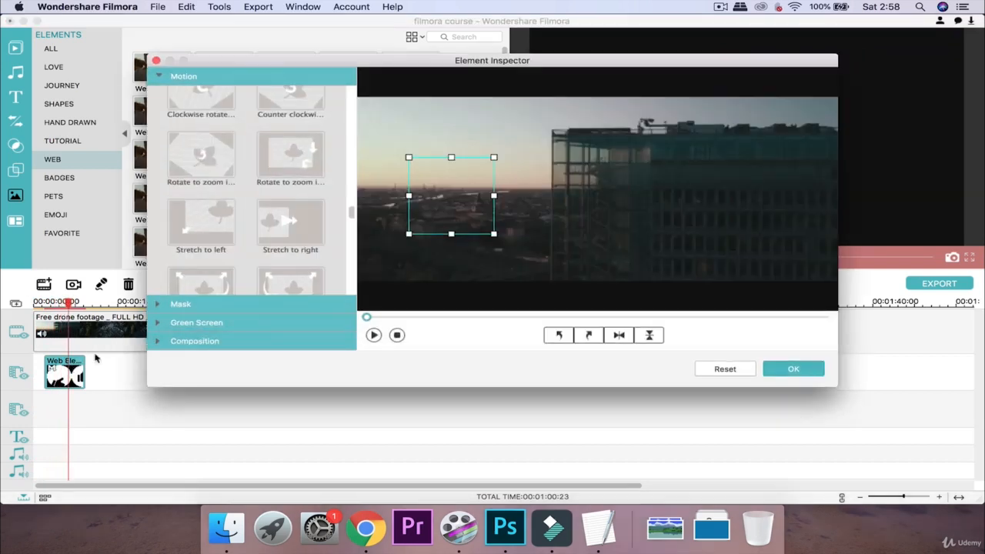
left_click(161, 305)
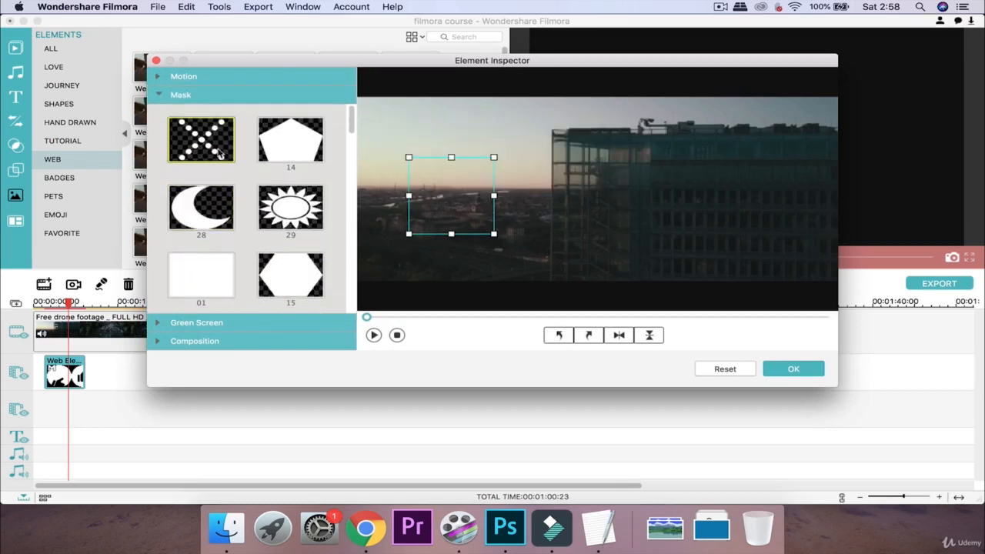
left_click(158, 328)
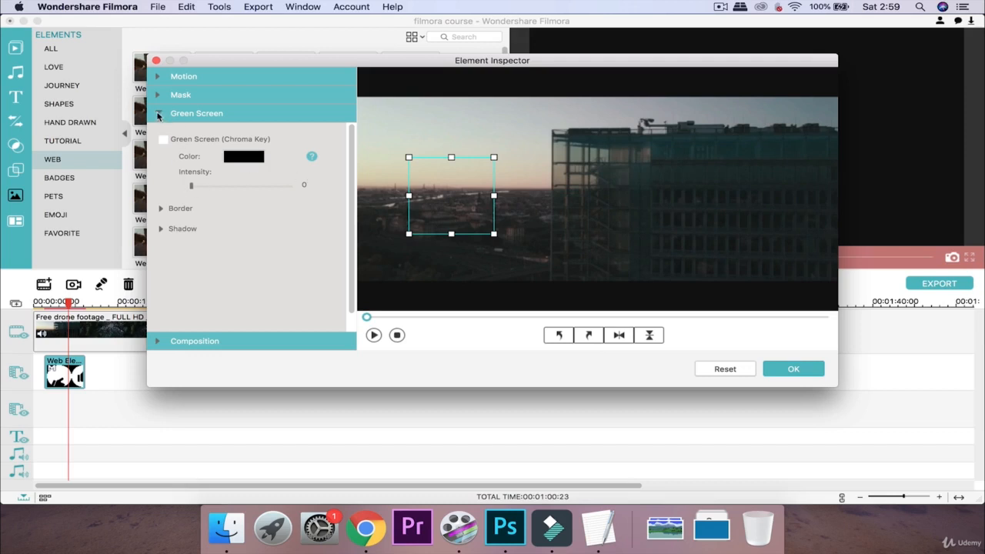
left_click(159, 342)
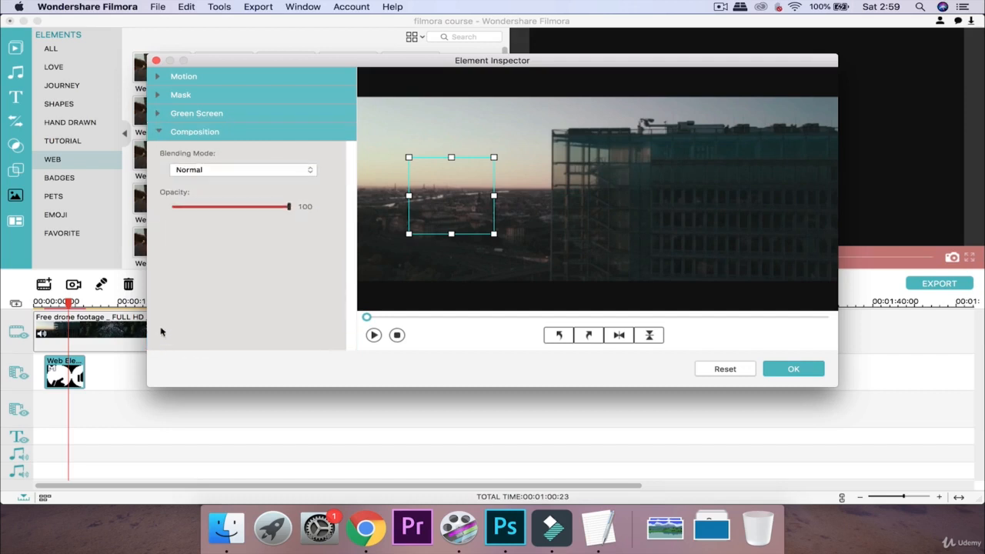
left_click(222, 170)
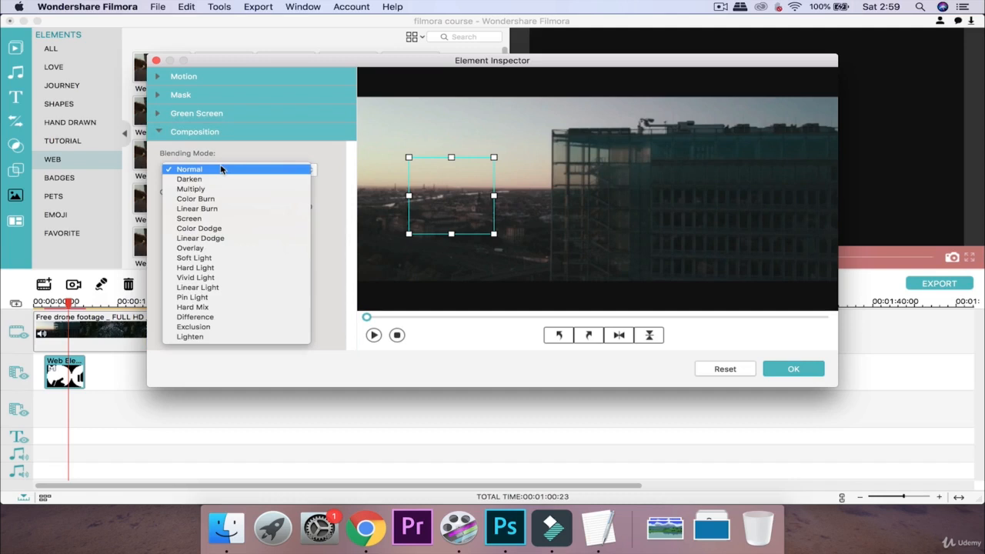
left_click(263, 151)
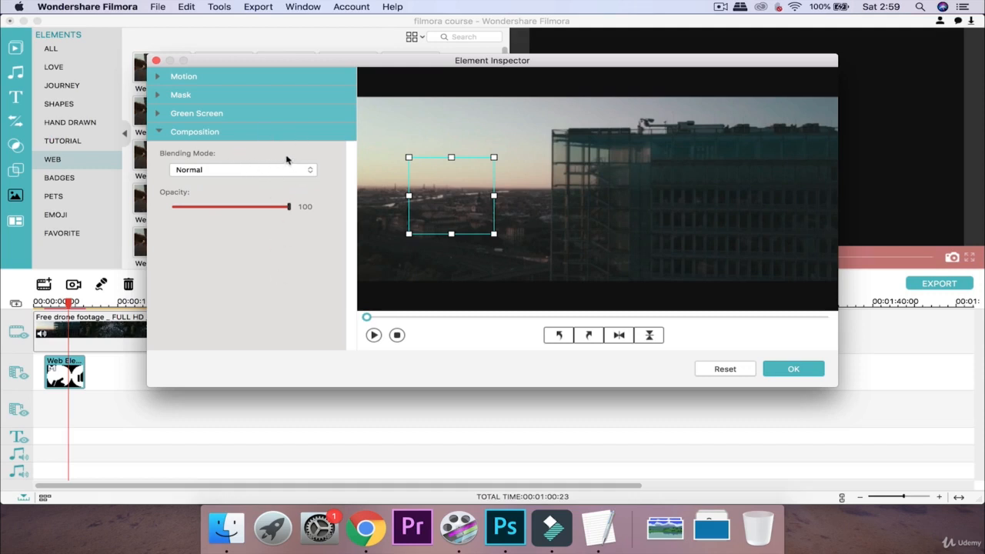
left_click(221, 170)
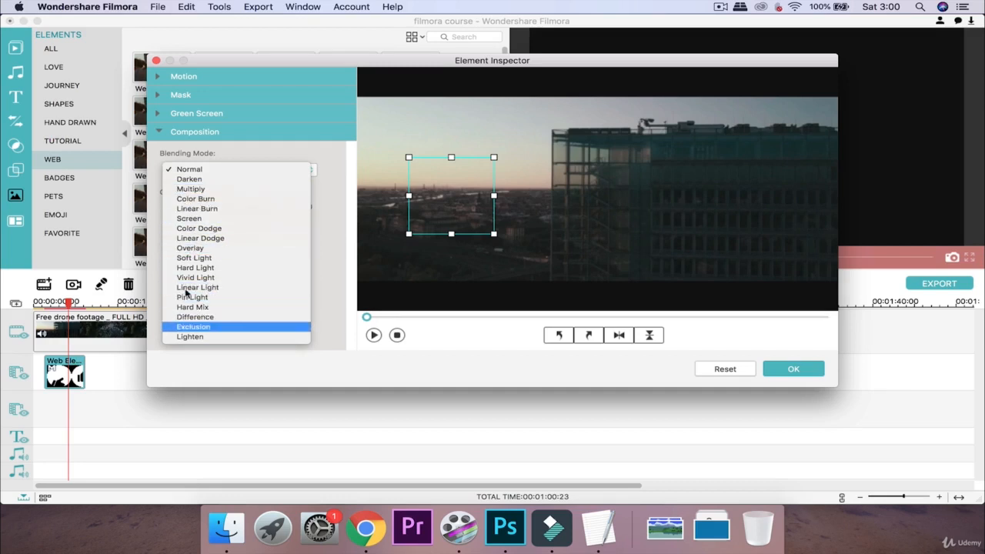
left_click(244, 364)
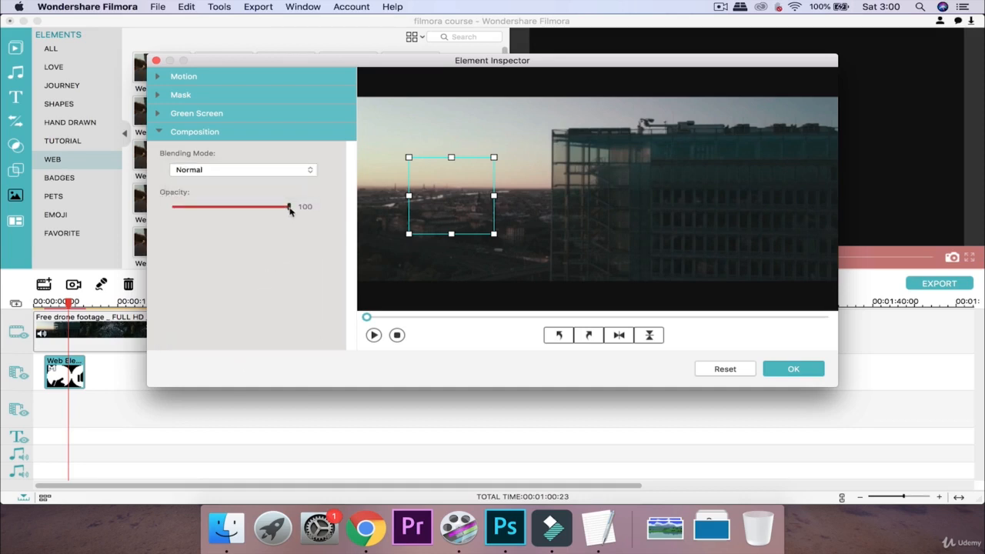
Step: Try a lower opacity for the thumbs-up element, return it to 100 and apply the settings without a mask
left_click_drag(290, 211, 248, 210)
left_click_drag(248, 209, 318, 213)
left_click(786, 369)
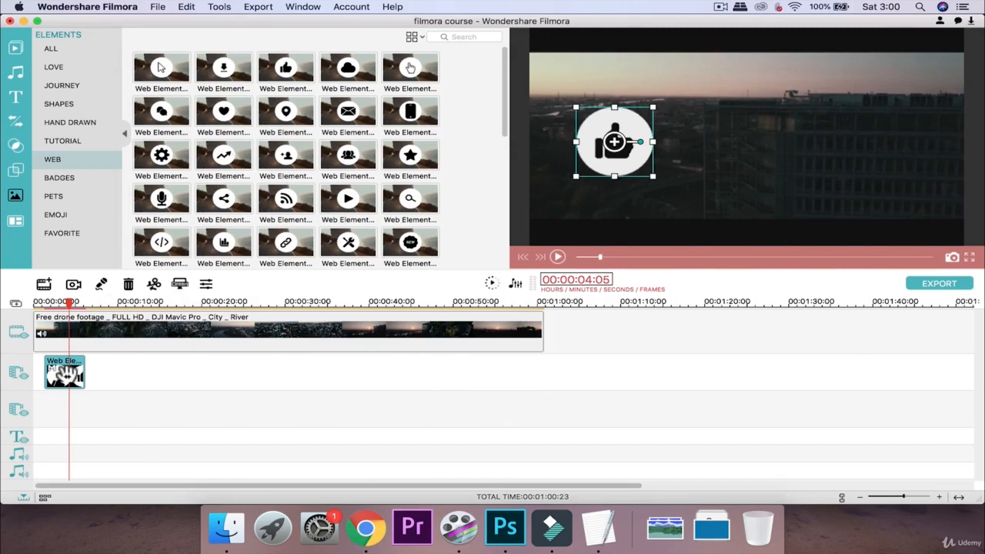
Step: Reduce the thumbs-up element's opacity to about half and play the footage from near the start to check it
double_click(64, 373)
left_click(161, 342)
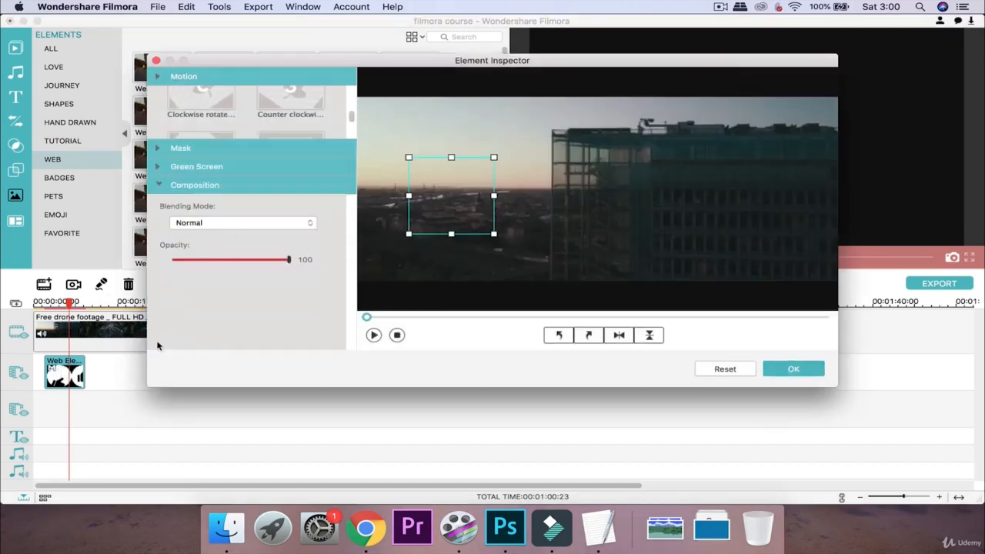
left_click_drag(288, 209, 234, 208)
left_click(771, 369)
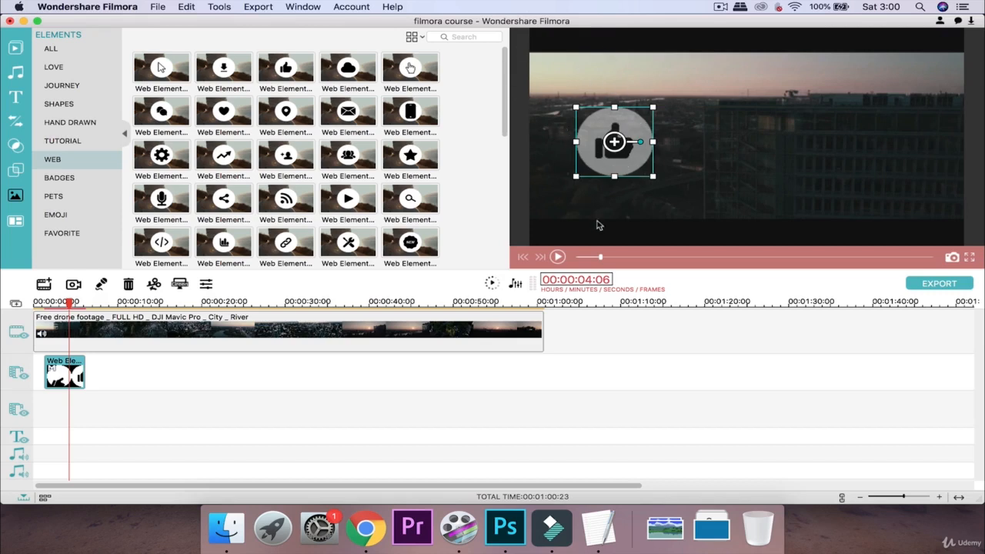
left_click_drag(600, 258, 579, 257)
left_click(558, 257)
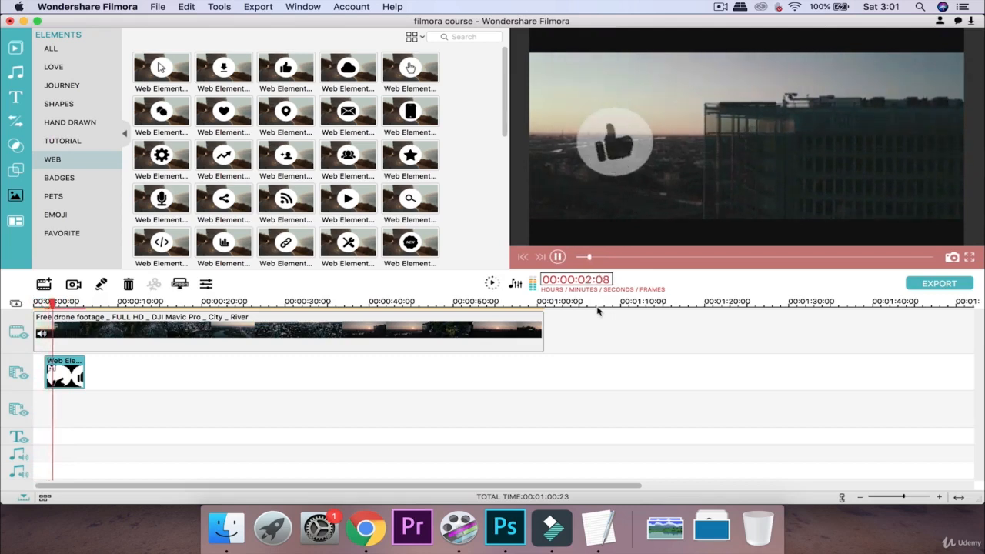
key("space")
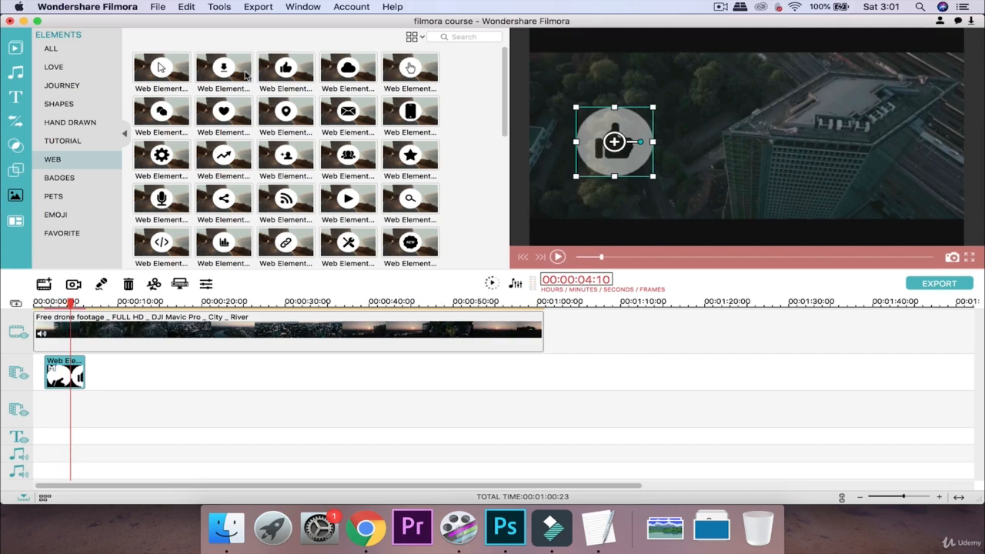
Step: Browse the Web and Love categories of the Elements library
scroll(295, 94, "down", 5)
left_click(62, 74)
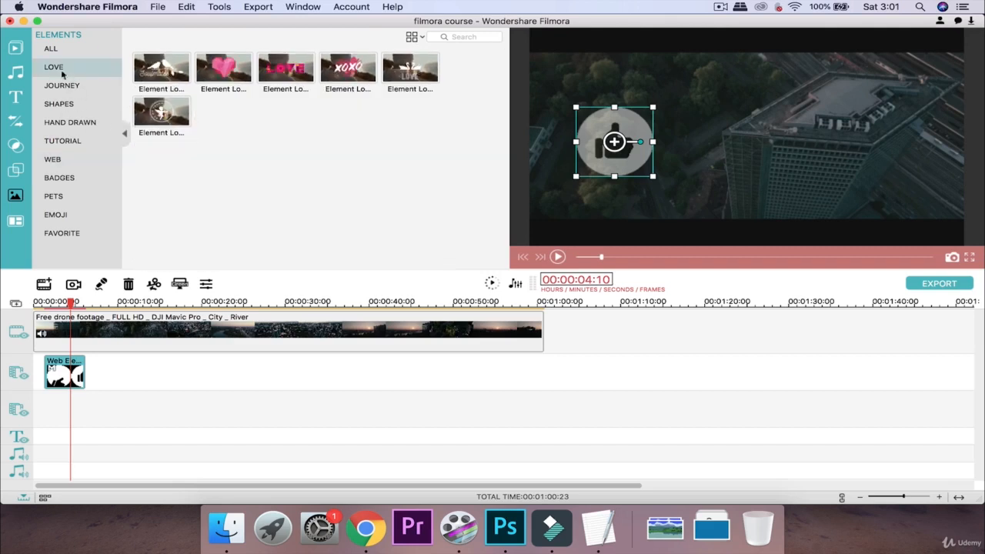
Step: Show all elements in the Elements library and preview the red NEW ribbon badge
left_click(54, 49)
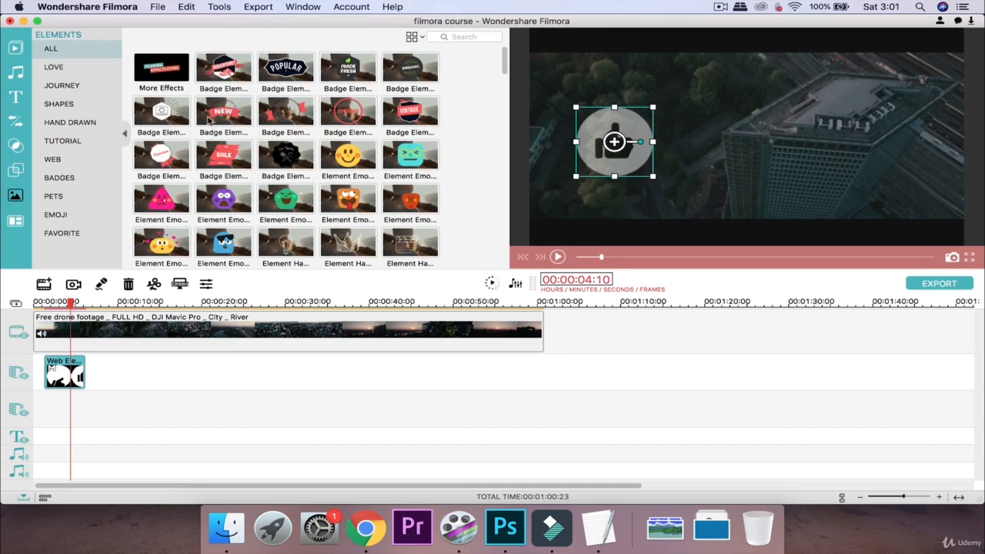
left_click(223, 112)
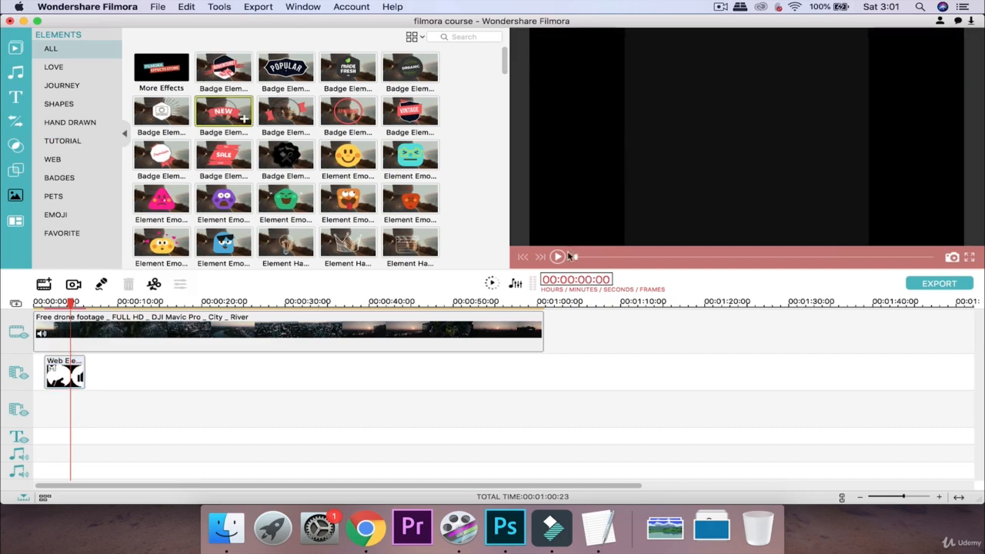
left_click(557, 258)
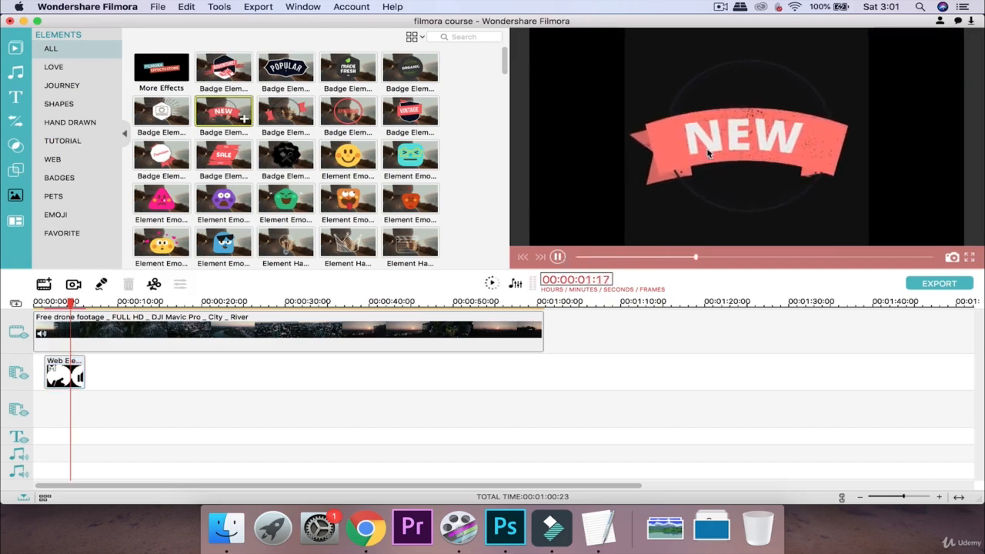
Step: Place the NEW badge on the timeline directly after the thumbs-up element and play it over the drone footage
left_click_drag(227, 115, 90, 368)
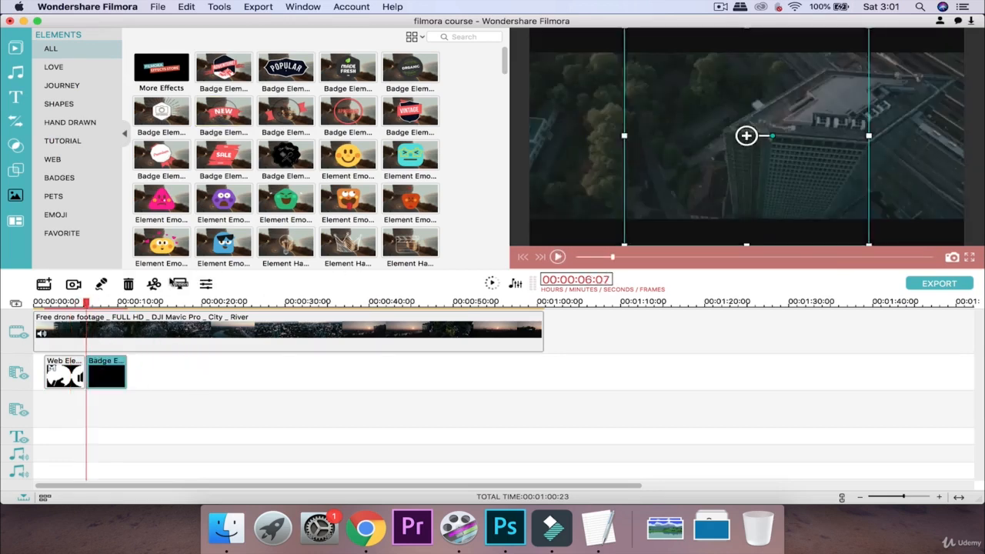
left_click(557, 257)
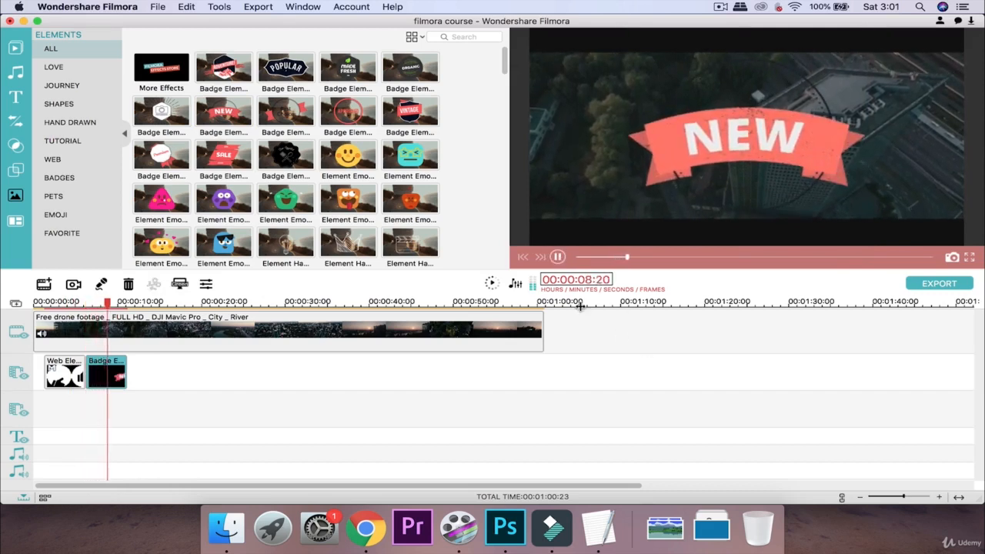
left_click(558, 258)
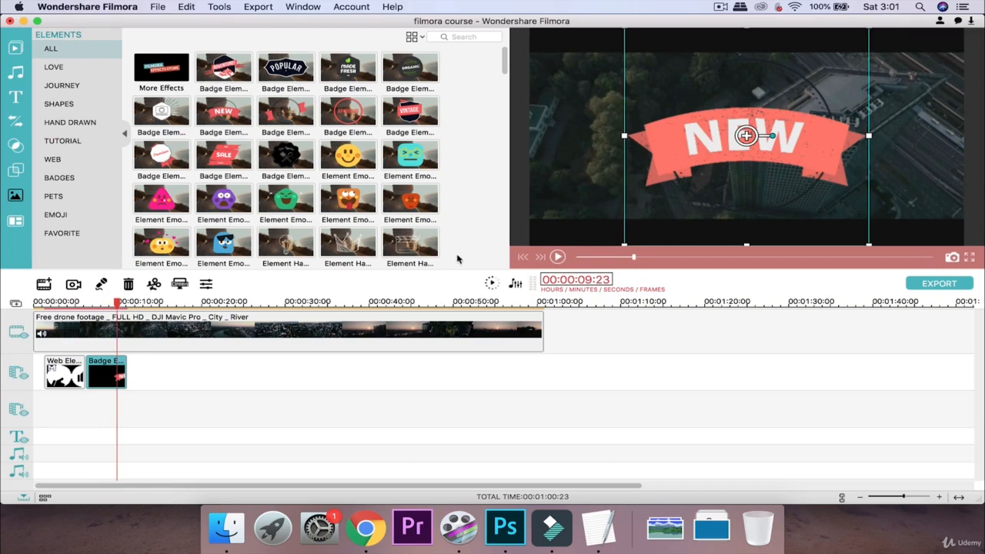
Step: Look through the full Elements list and review the Split Screen, Filters and Overlays libraries
scroll(354, 143, "down", 2)
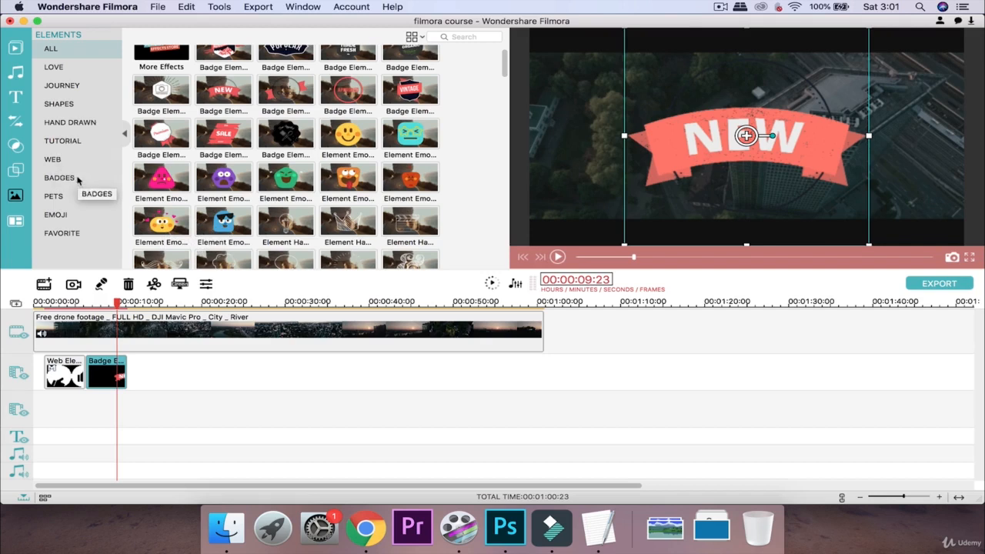
scroll(209, 134, "up", 2)
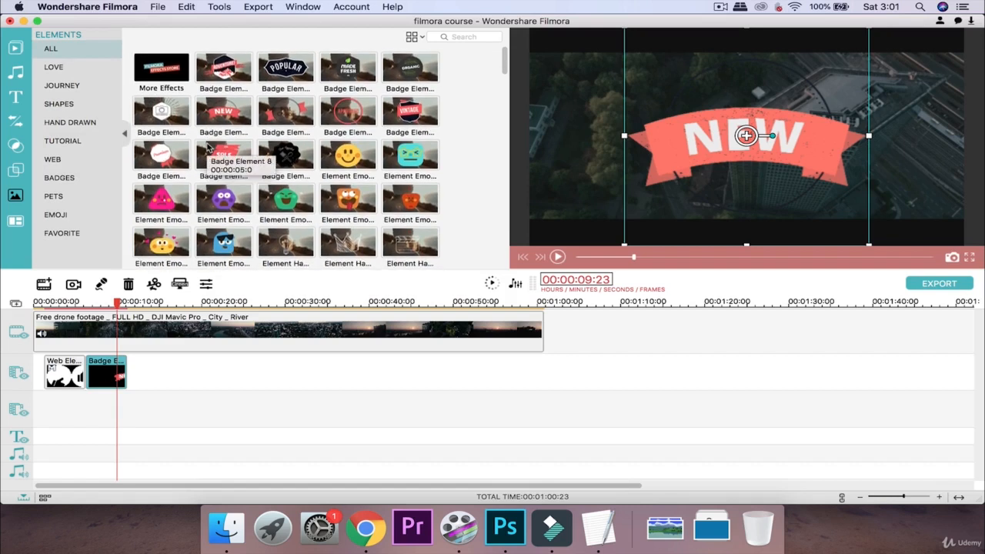
left_click(15, 222)
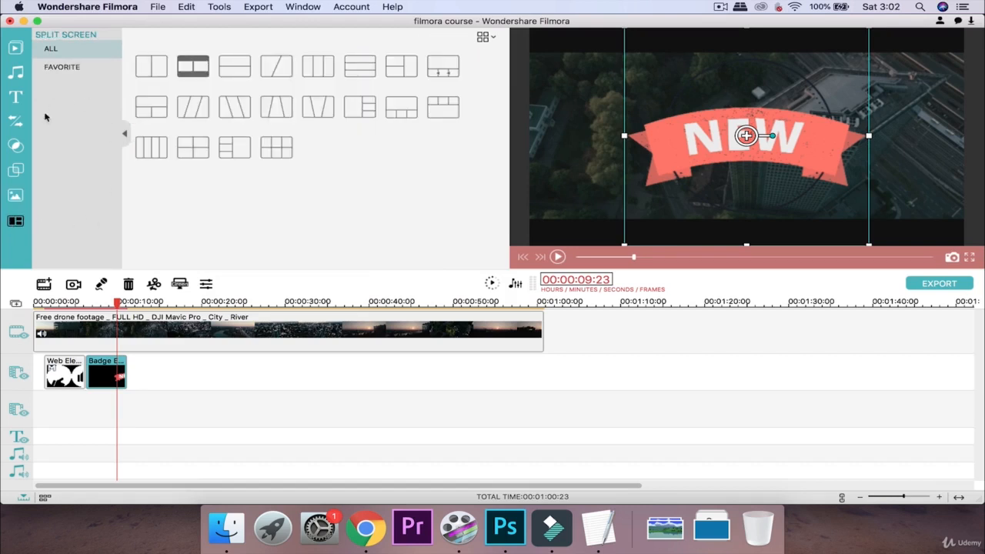
left_click(14, 146)
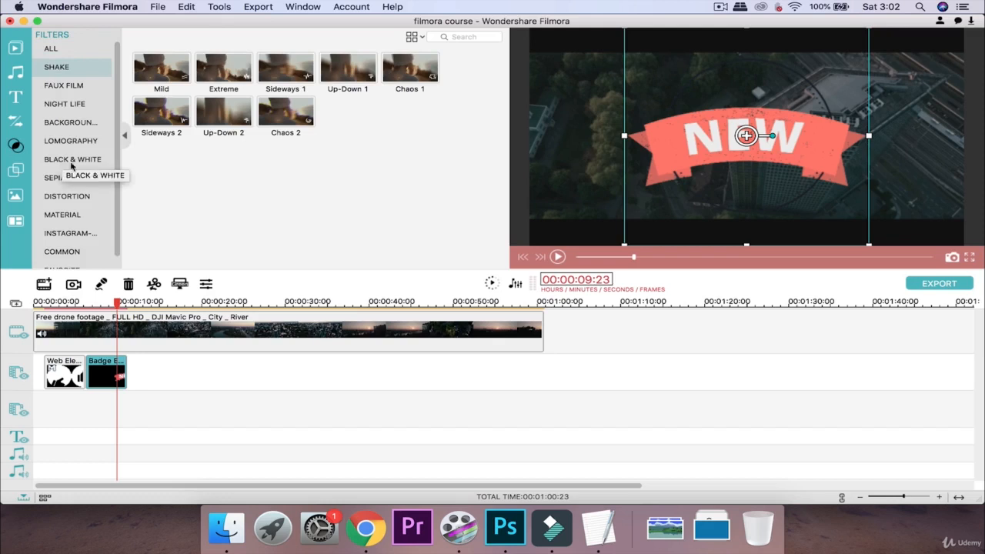
left_click(15, 170)
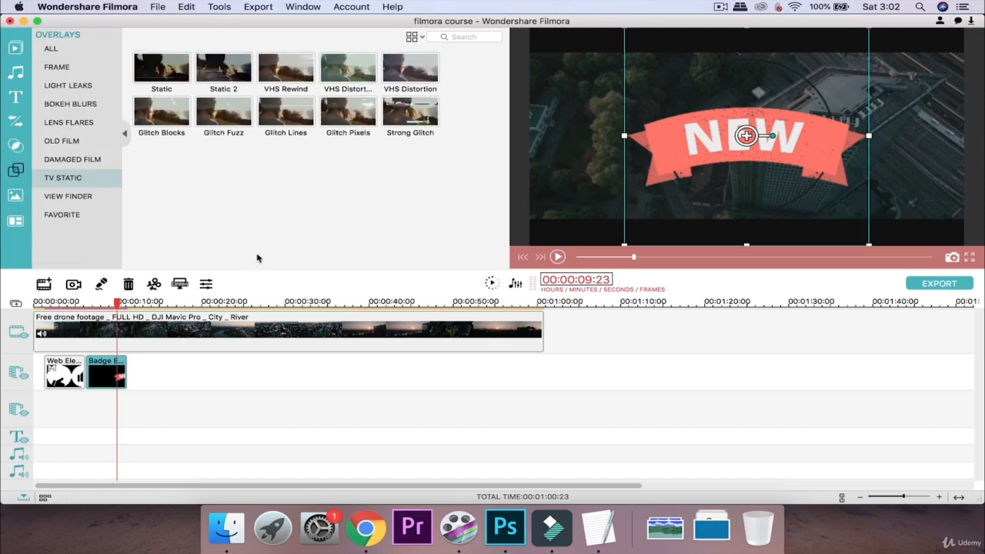